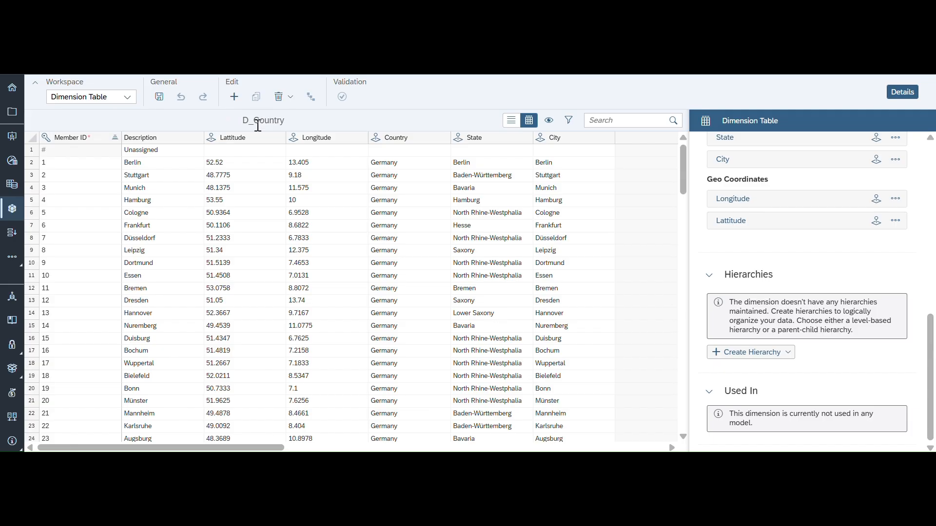
Review the member rows, geo properties and general details of the D_Country dimension.
scroll(756, 259, "up", 3)
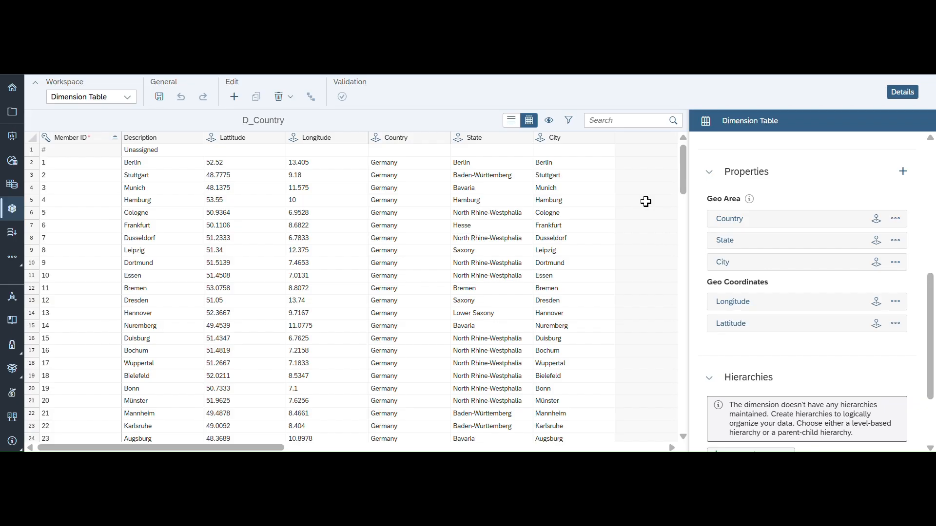
scroll(443, 263, "down", 10)
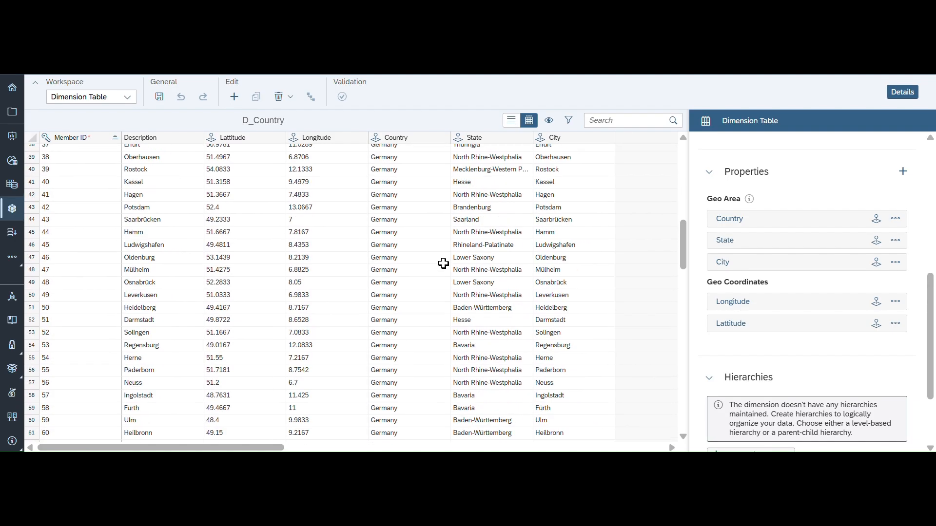
scroll(443, 263, "up", 10)
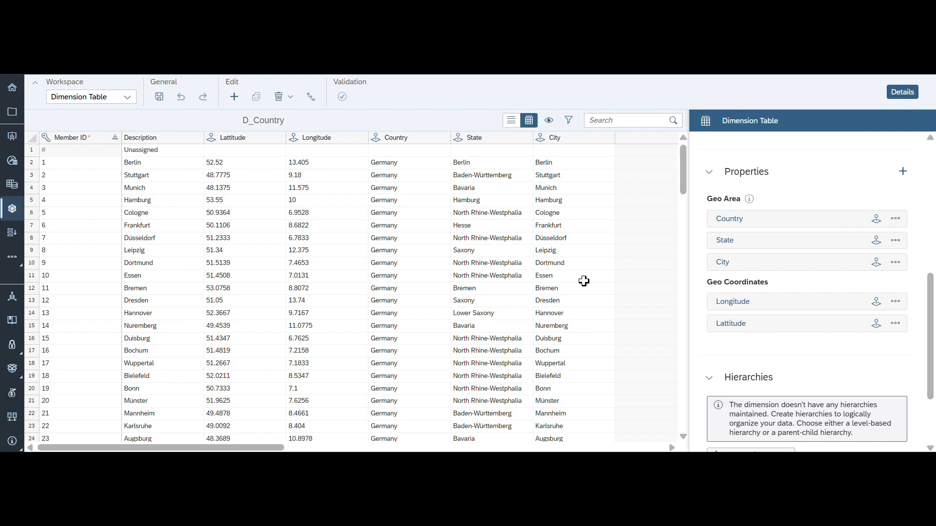
scroll(802, 341, "down", 2)
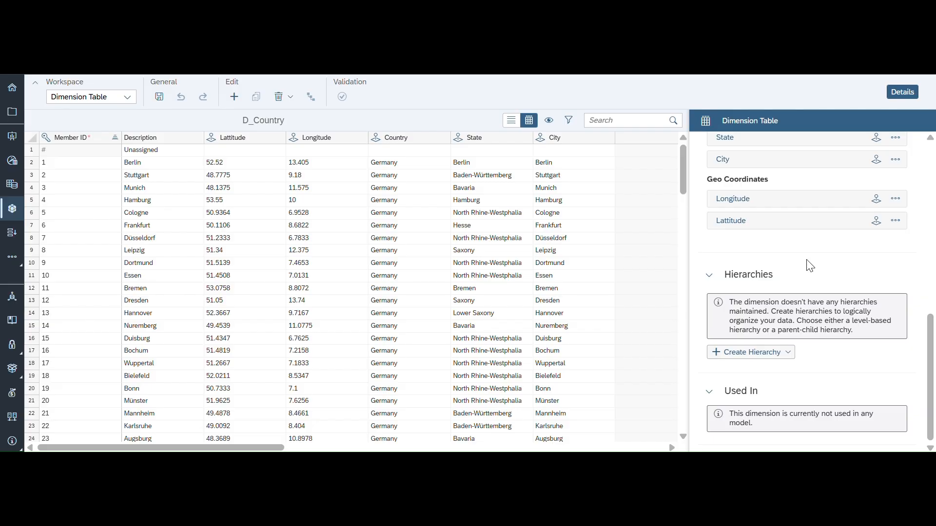
scroll(806, 264, "up", 10)
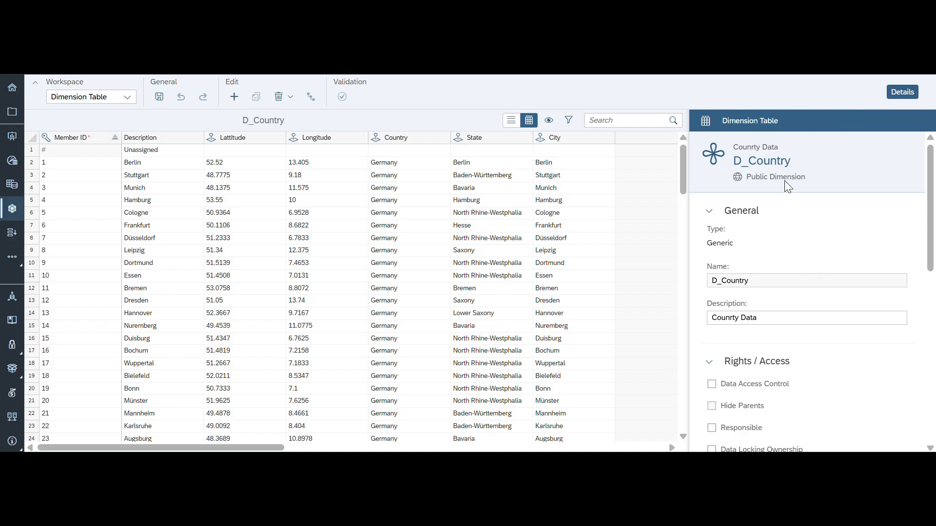
Start a level-based hierarchy for the D_Country dimension with the ID Country.
scroll(804, 243, "down", 8)
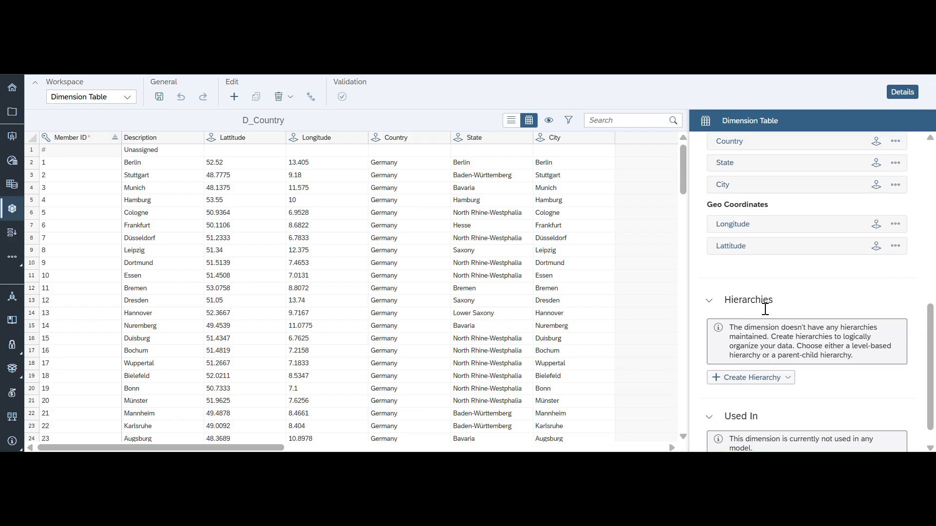
scroll(765, 309, "down", 1)
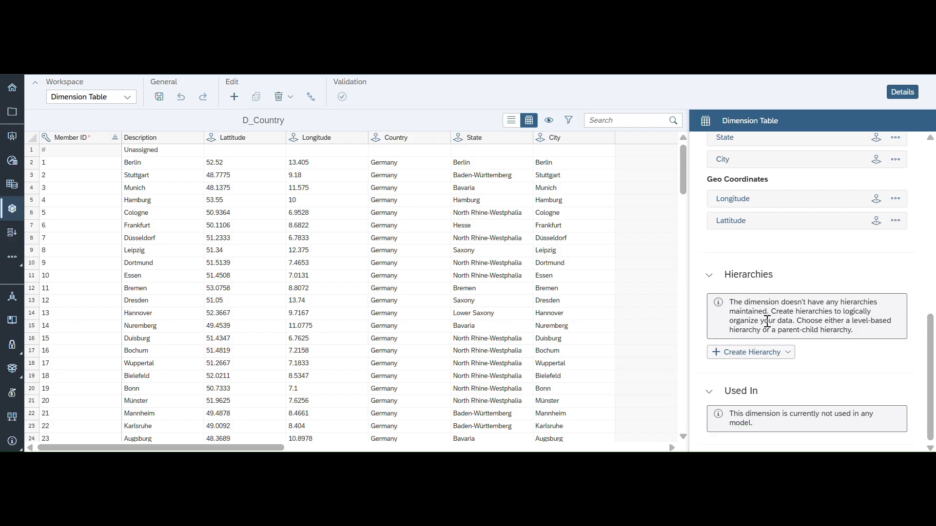
left_click(765, 361)
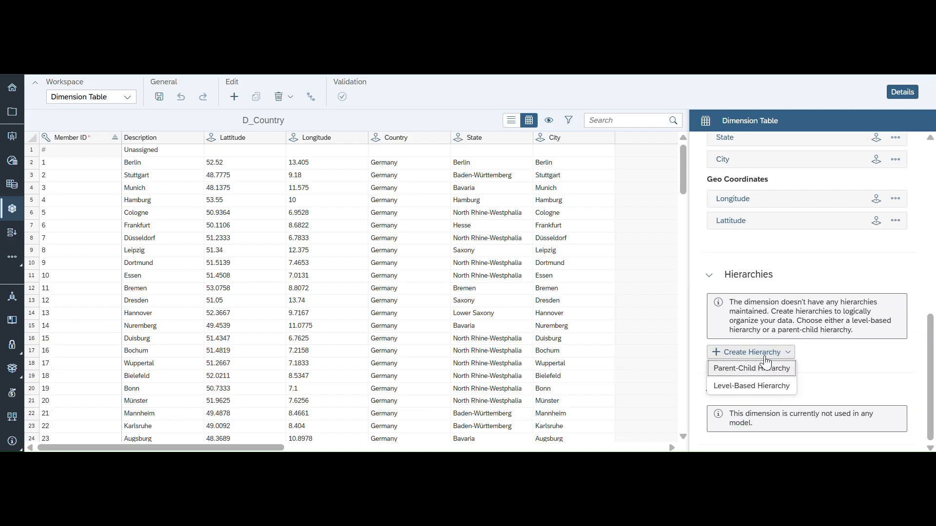
left_click(786, 391)
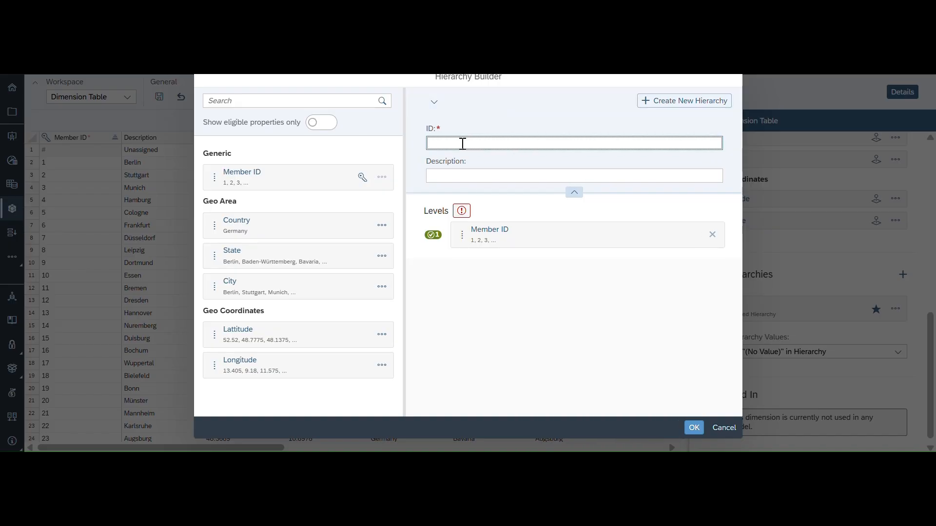
type("Country")
Add Country and State as hierarchy levels above Member ID, confirm the hierarchy and save the dimension.
left_click(385, 237)
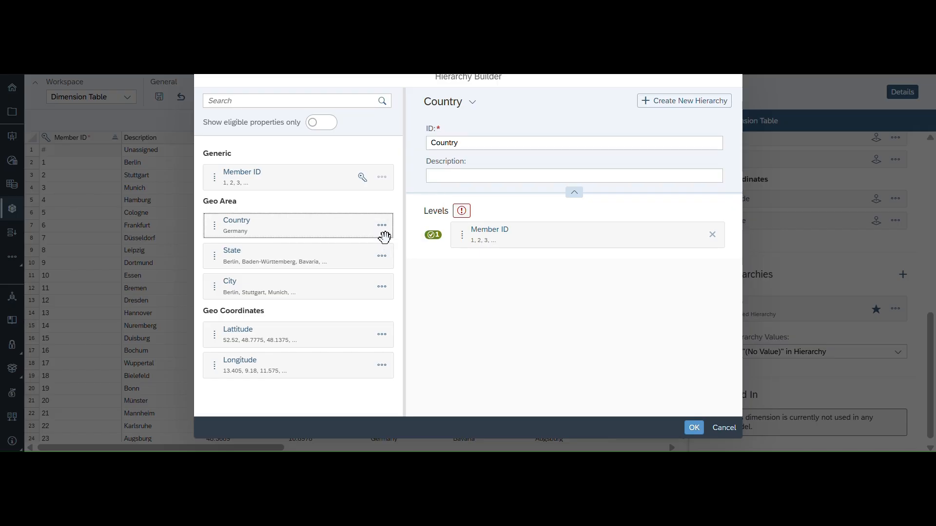
left_click(381, 258)
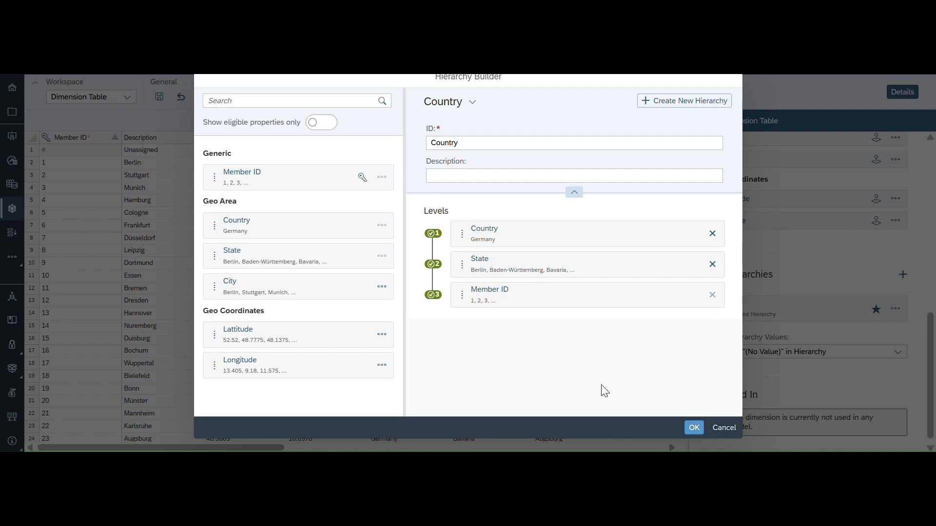
left_click(692, 428)
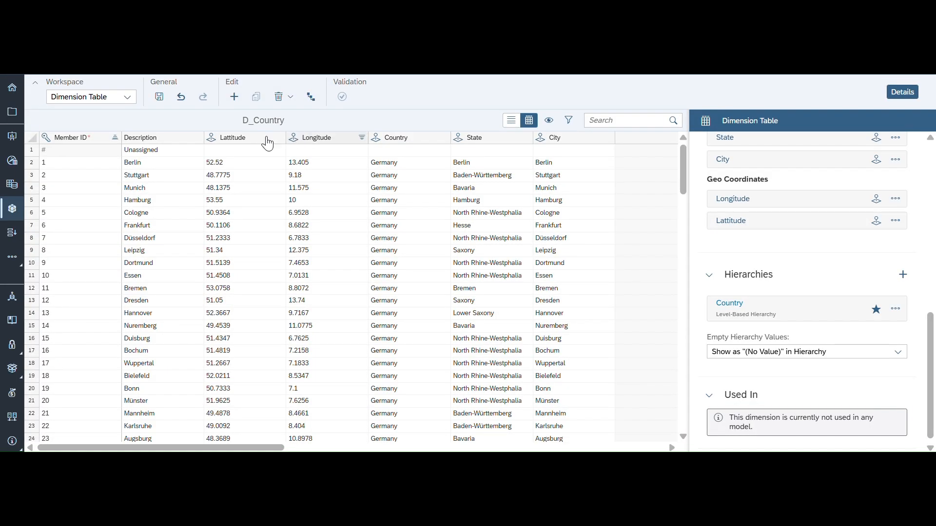
left_click(157, 98)
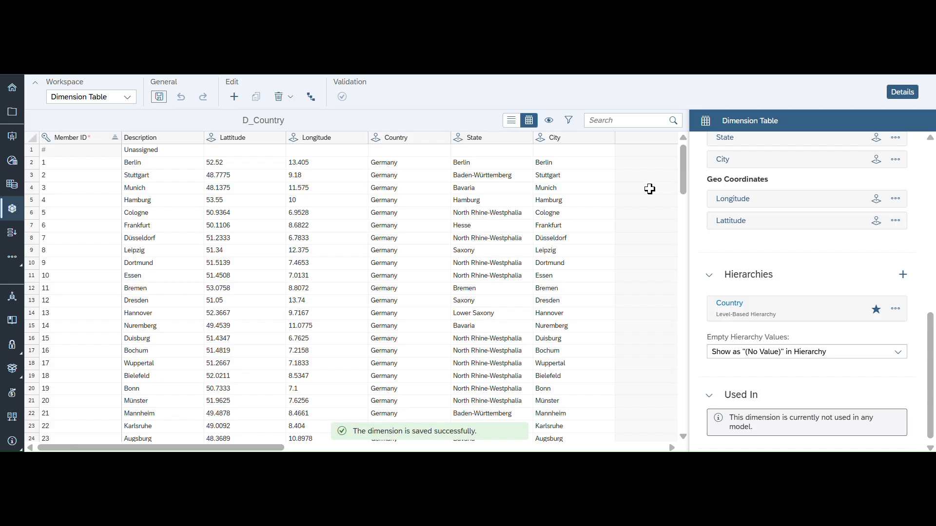
Check the actions available for the Country hierarchy and save the dimension again.
left_click(896, 312)
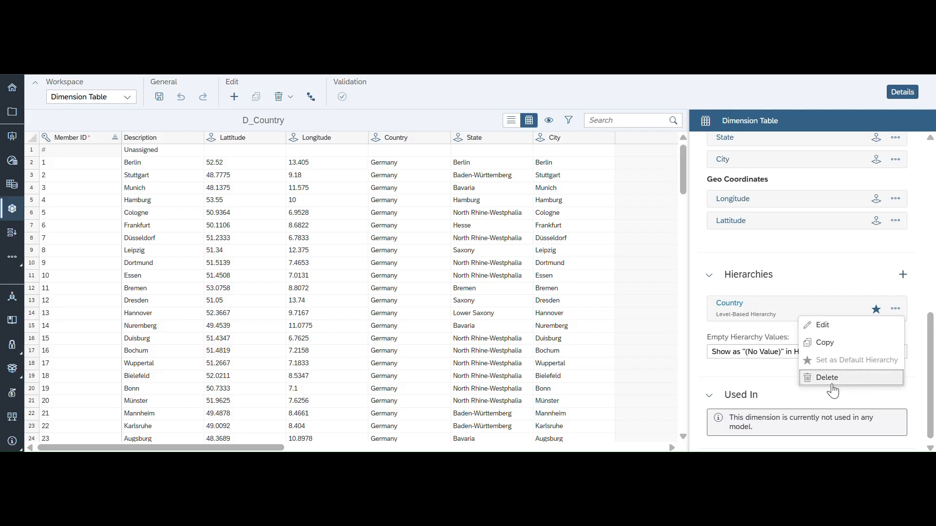
left_click(837, 267)
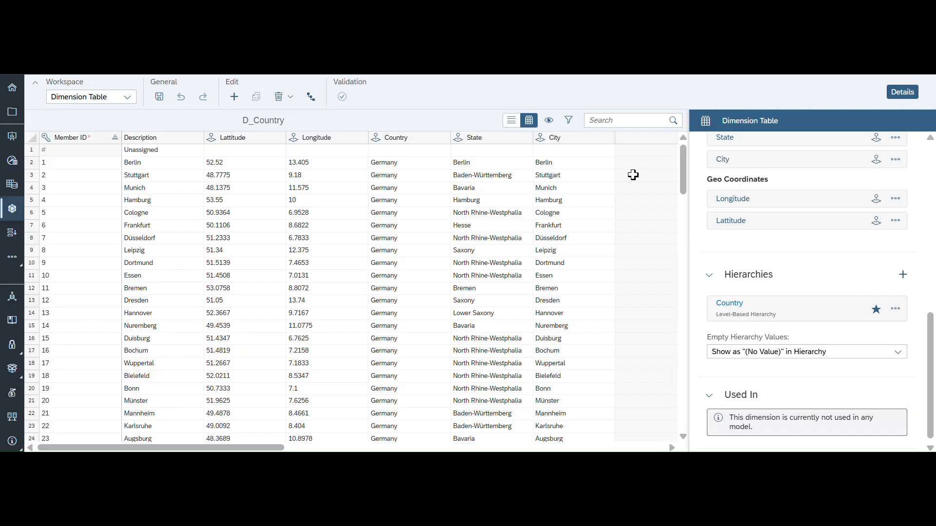
left_click(160, 97)
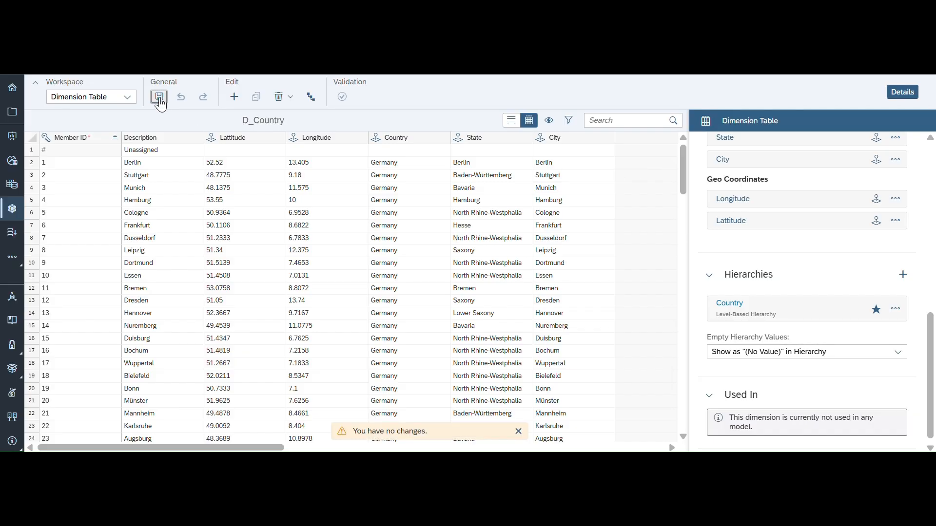
Return to the Modeler start page and create a new model starting with an empty model.
left_click(13, 211)
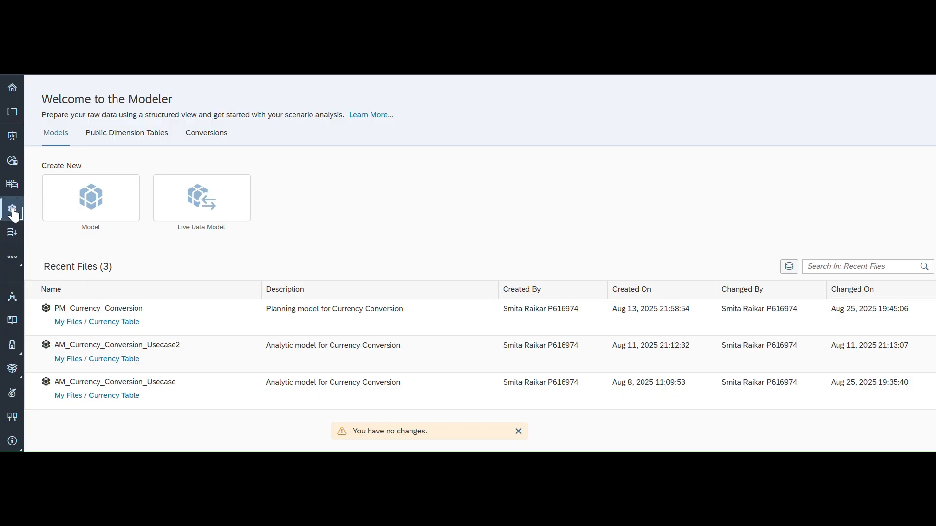
left_click(95, 203)
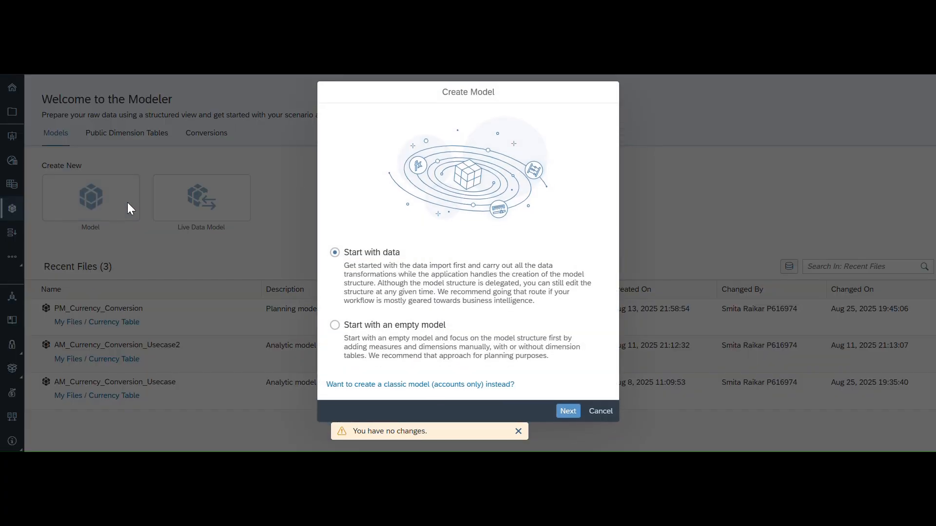
left_click(335, 326)
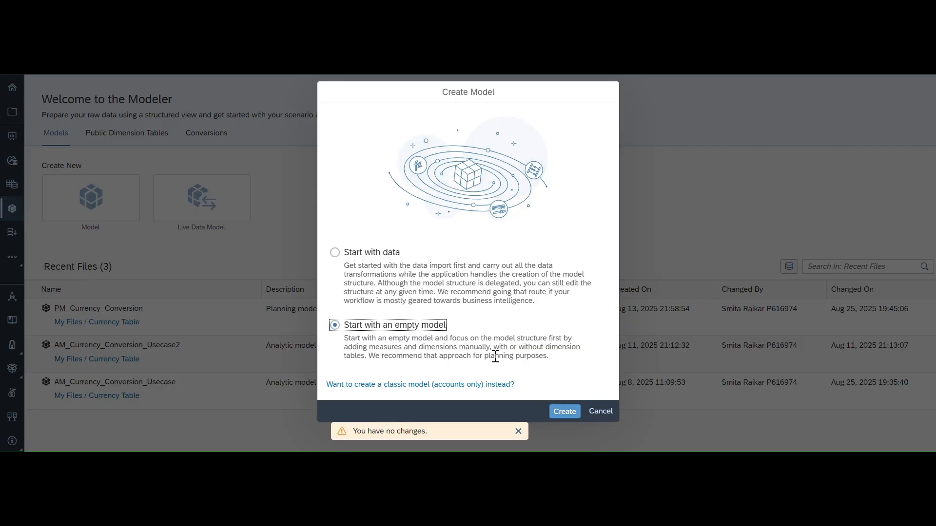
left_click(560, 411)
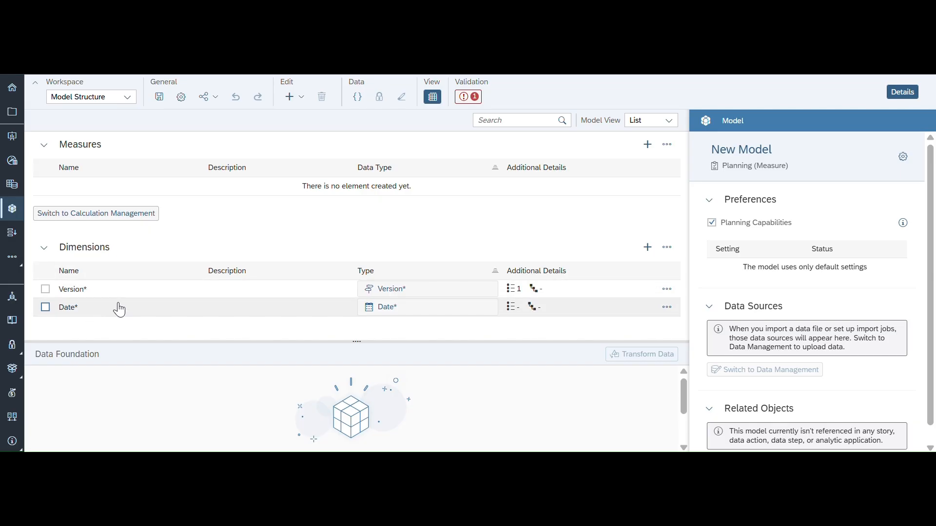
Turn off Planning Capabilities in the model preferences to make the new model analytic.
left_click(182, 97)
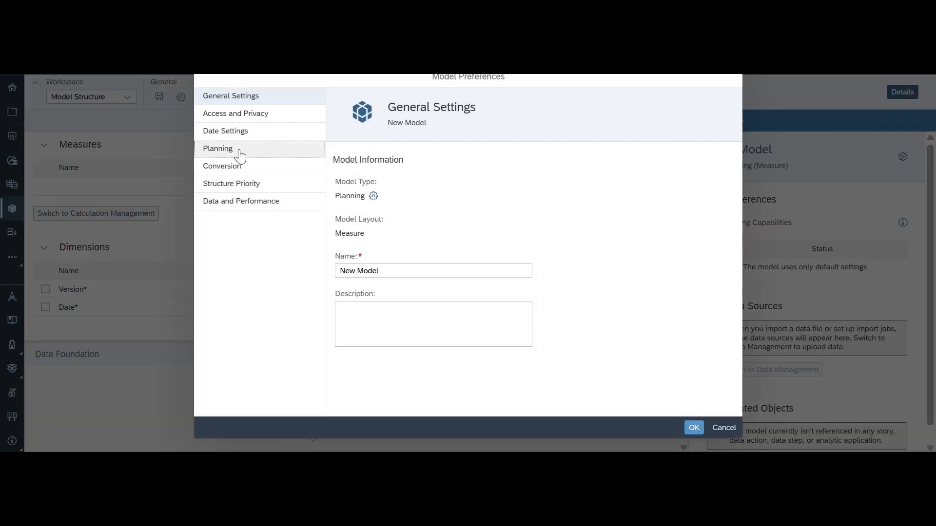
left_click(240, 154)
left_click(339, 161)
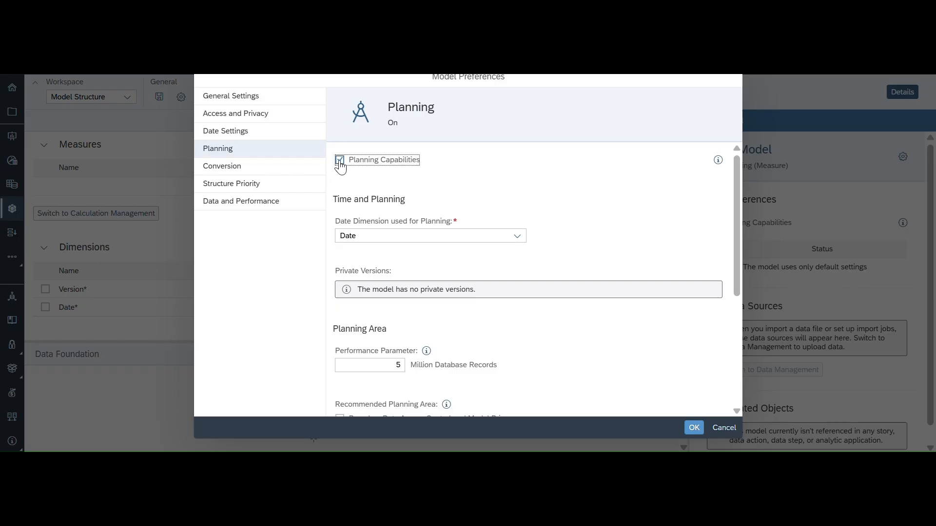
left_click(694, 429)
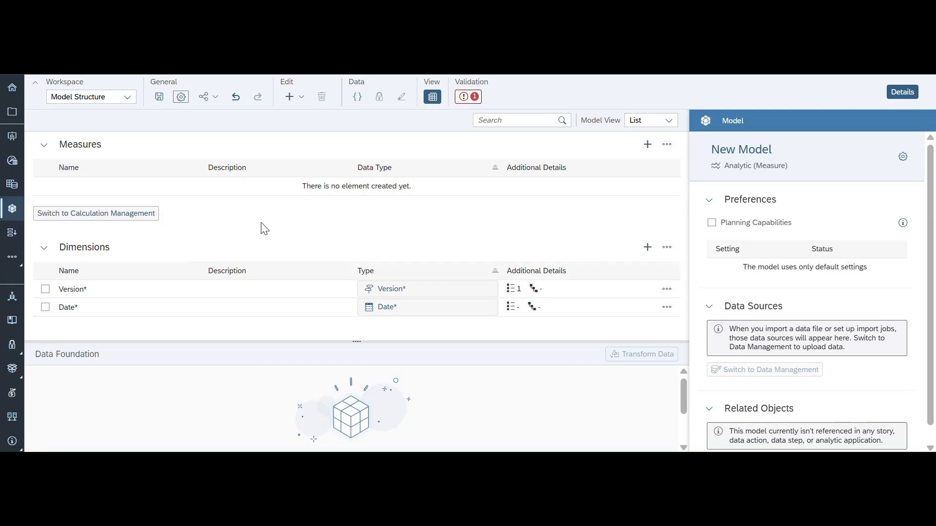
Add a new measure to the model and name it Population.
left_click(649, 147)
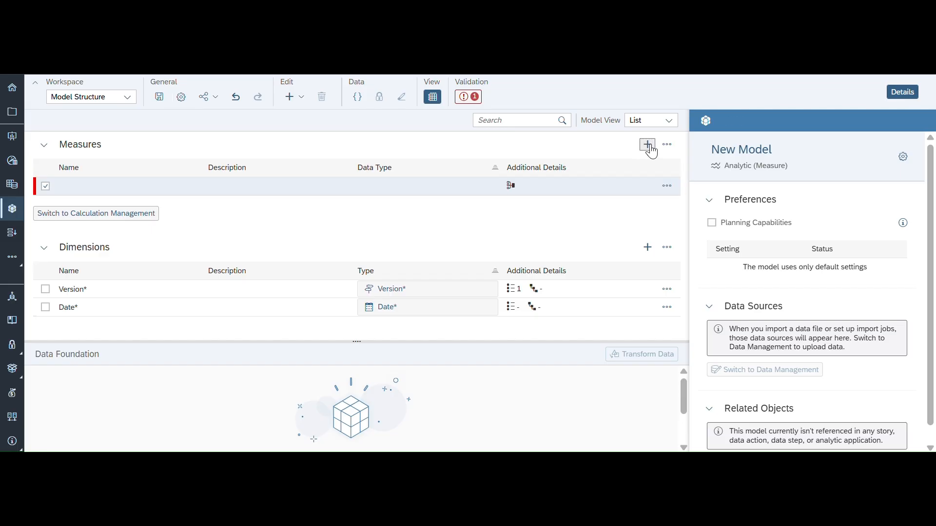
left_click(736, 229)
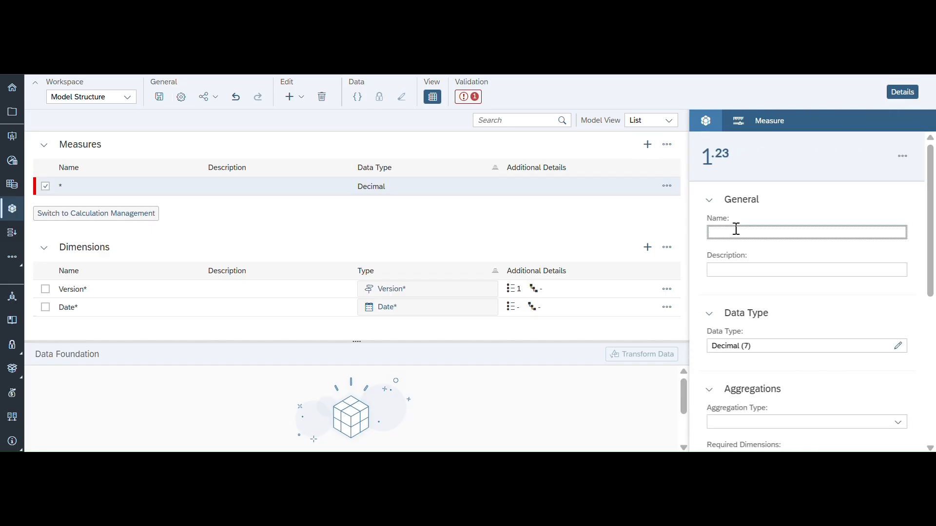
type("Pop")
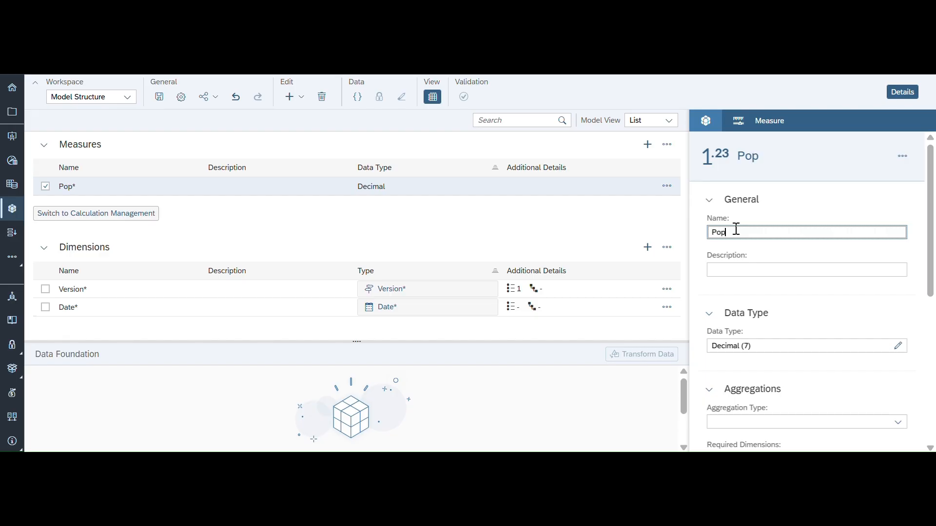
type("ulation")
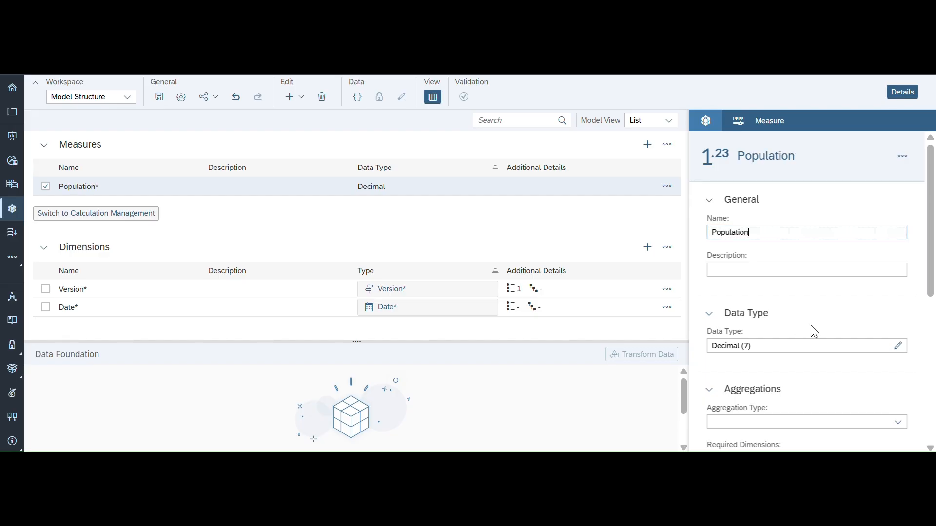
Change the Population measure's data type to Integer and review its remaining settings.
left_click(898, 346)
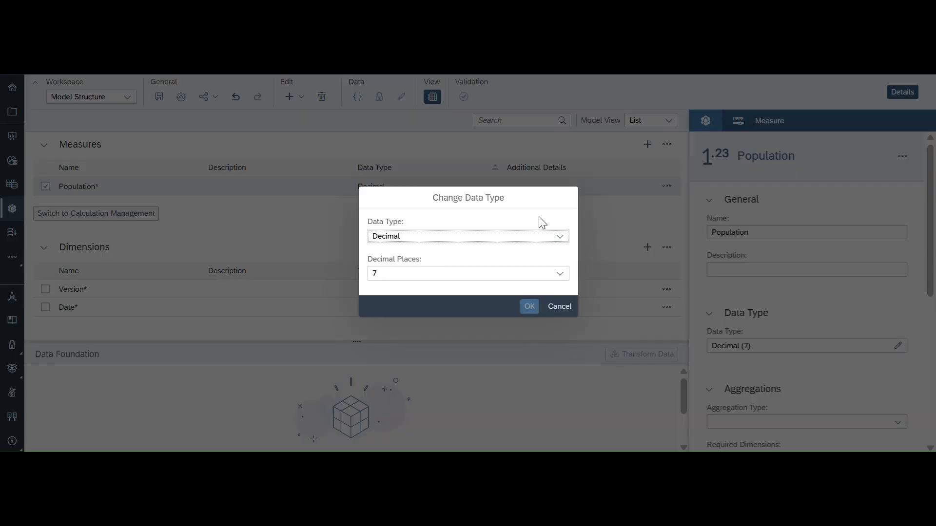
left_click(560, 238)
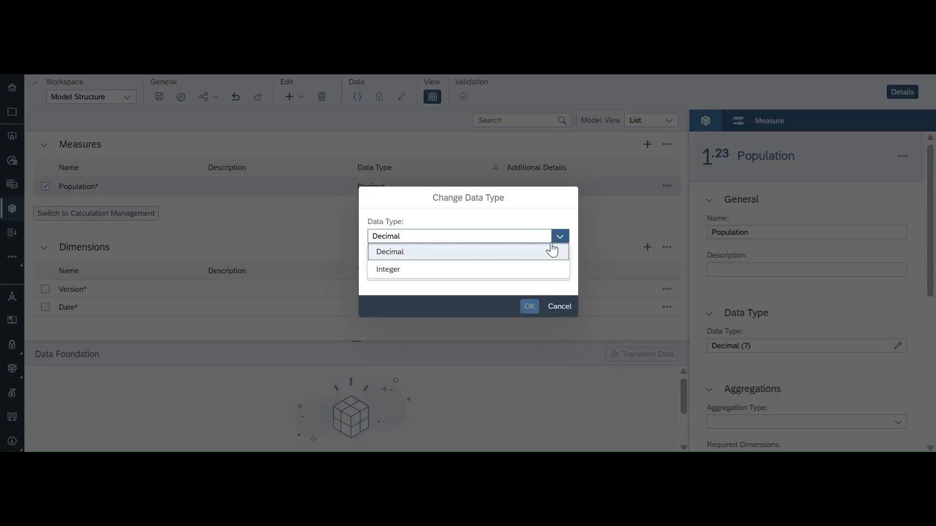
left_click(380, 271)
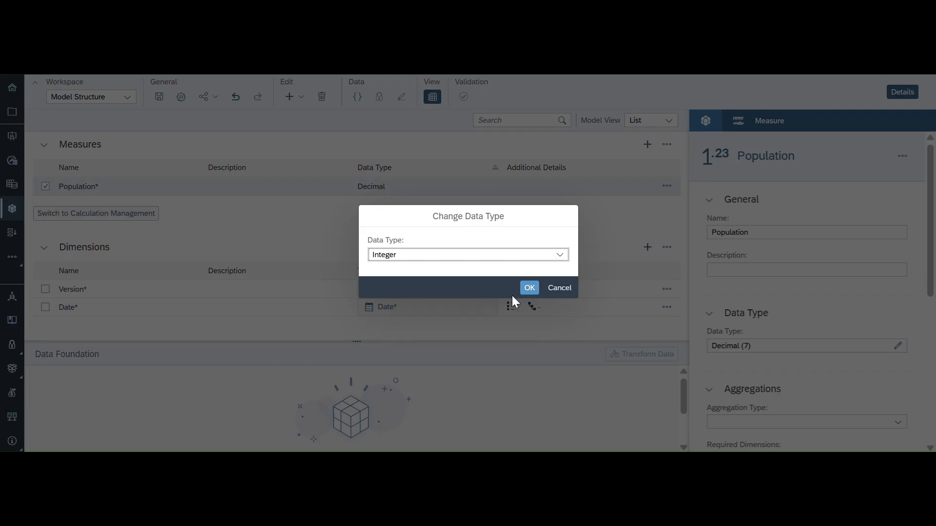
left_click(529, 289)
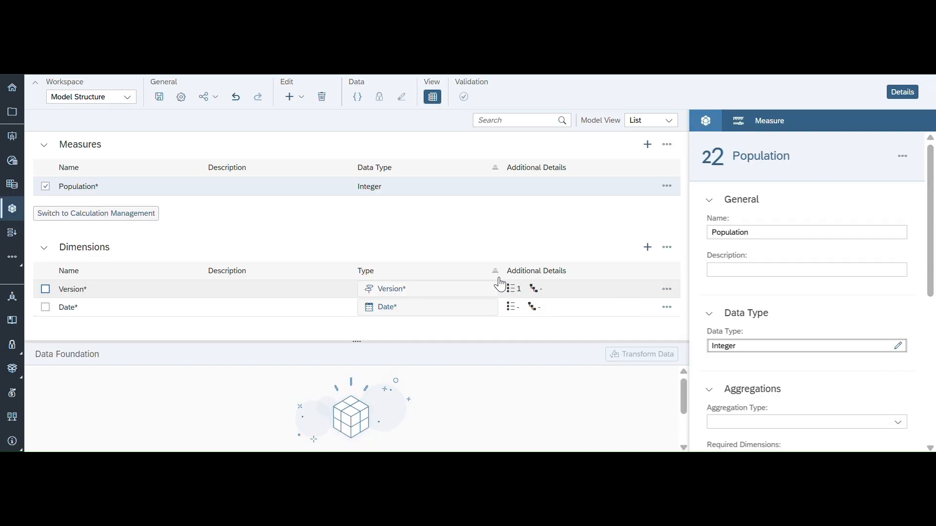
scroll(786, 319, "down", 5)
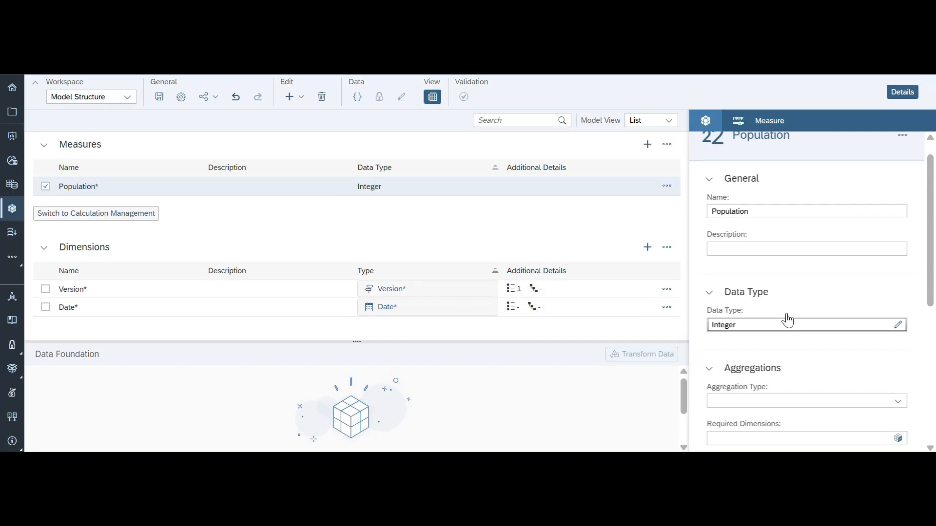
scroll(788, 317, "down", 2)
scroll(787, 318, "up", 7)
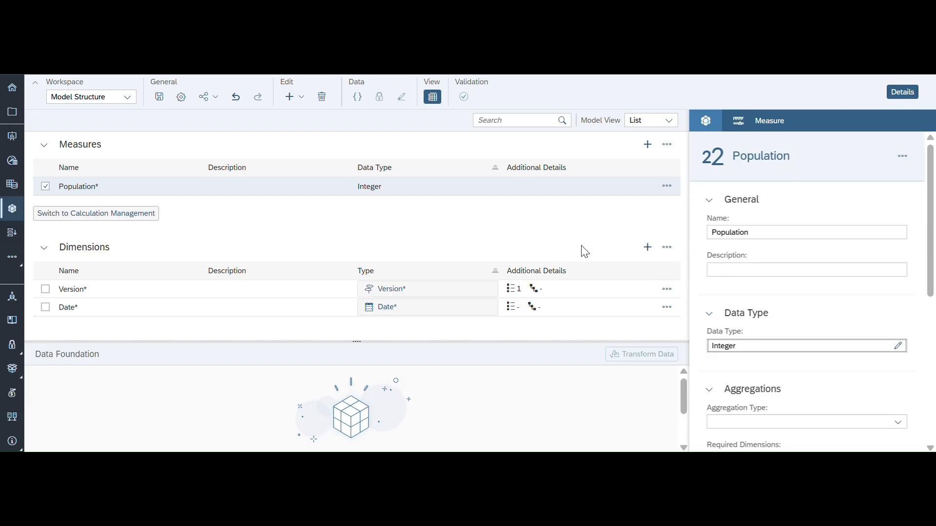
Add a dimension to the model using the existing dimension table D_Country.
left_click(648, 248)
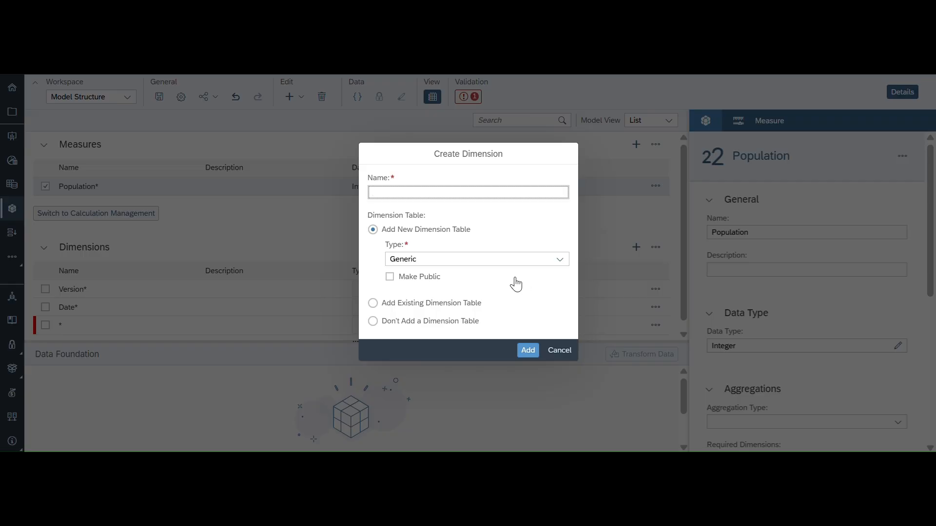
left_click(559, 261)
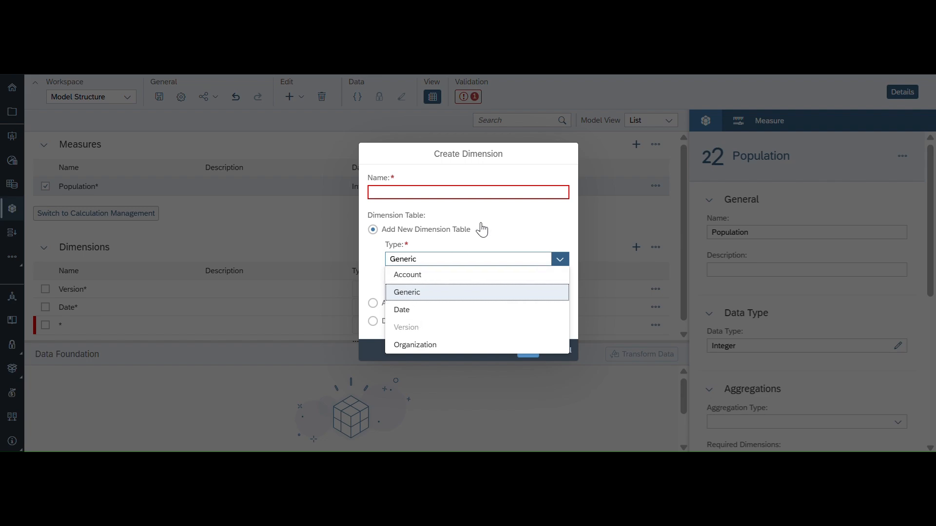
left_click(497, 228)
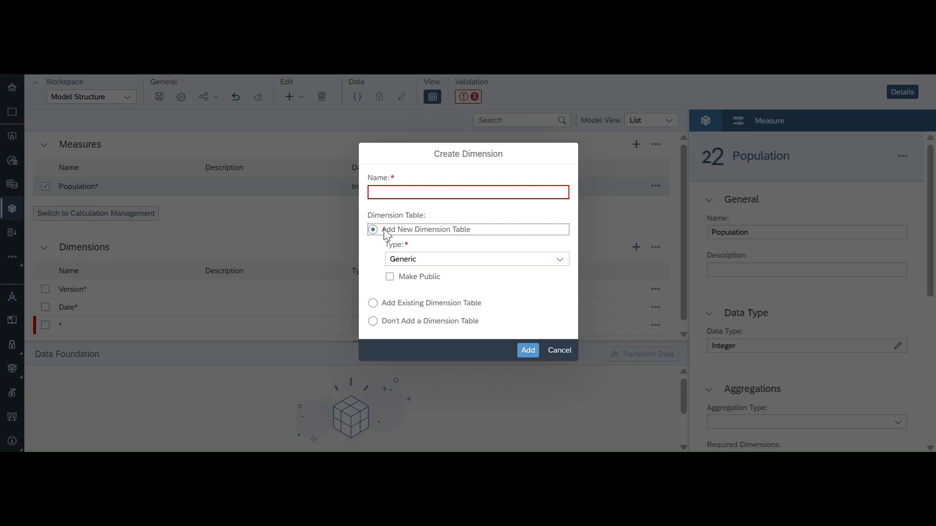
left_click(374, 304)
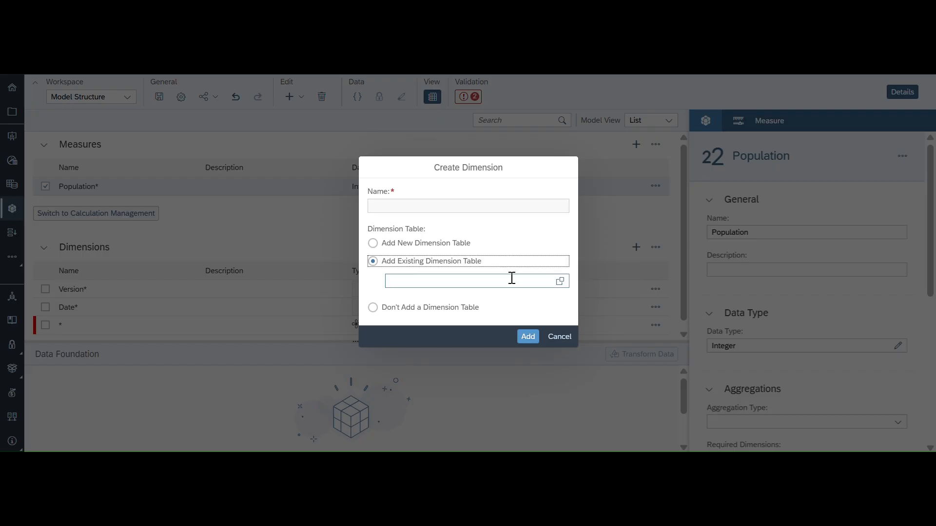
left_click(559, 281)
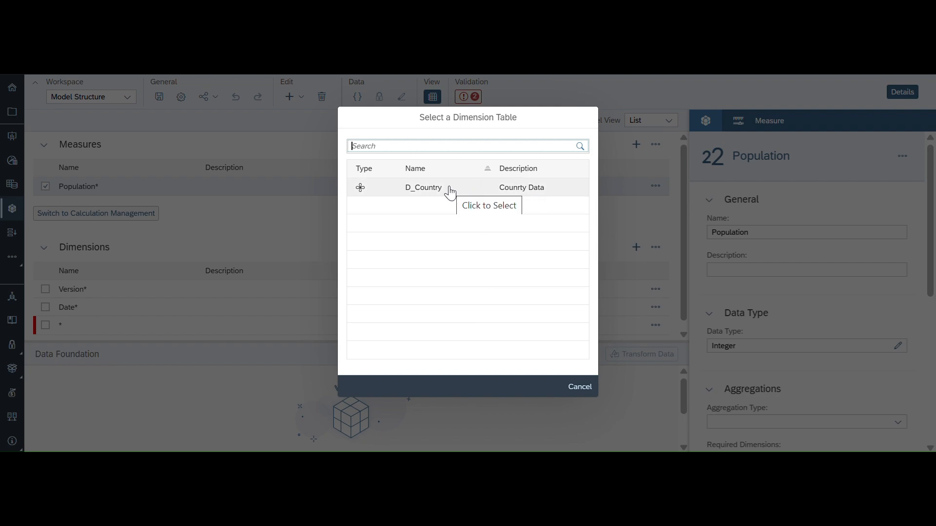
left_click(420, 193)
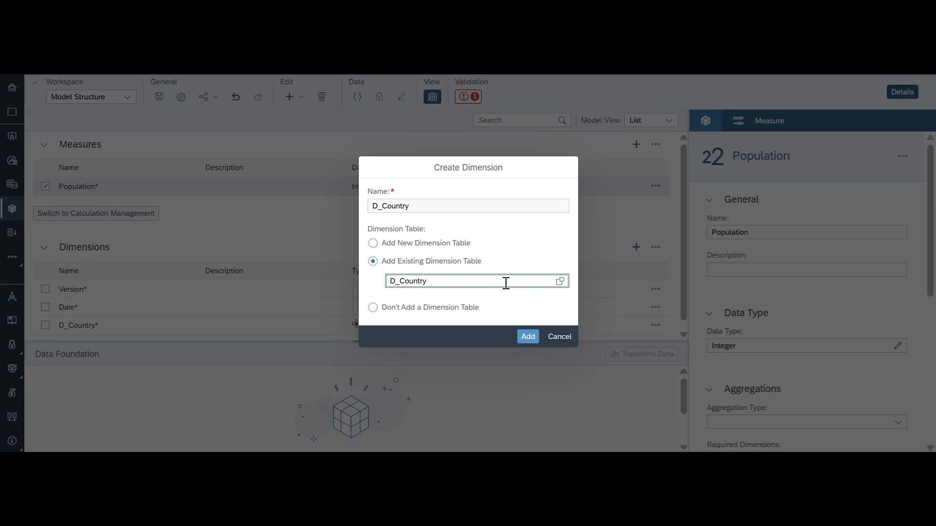
left_click(528, 337)
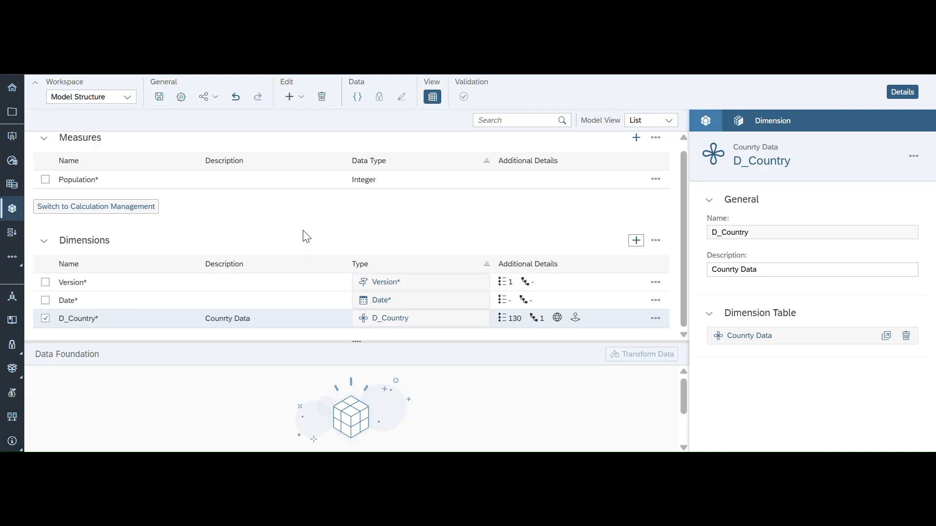
scroll(306, 237, "up", 1)
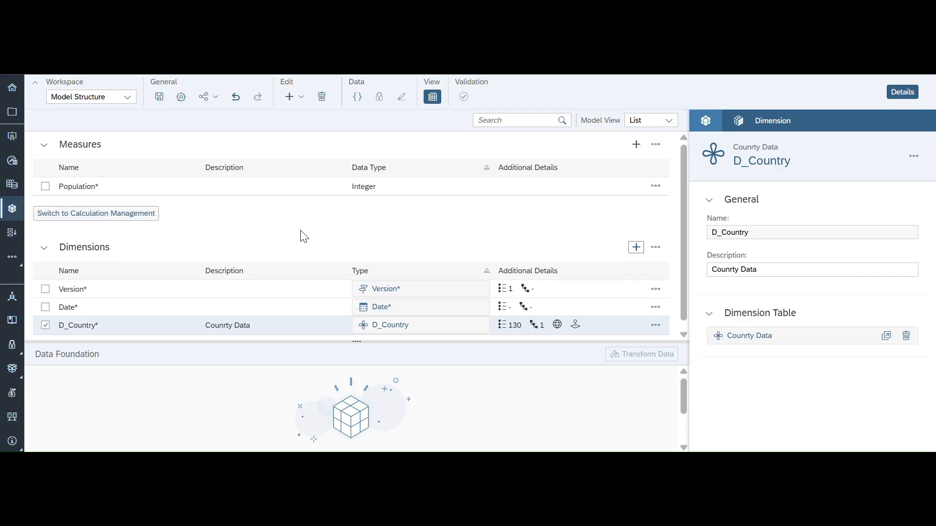
left_click(159, 100)
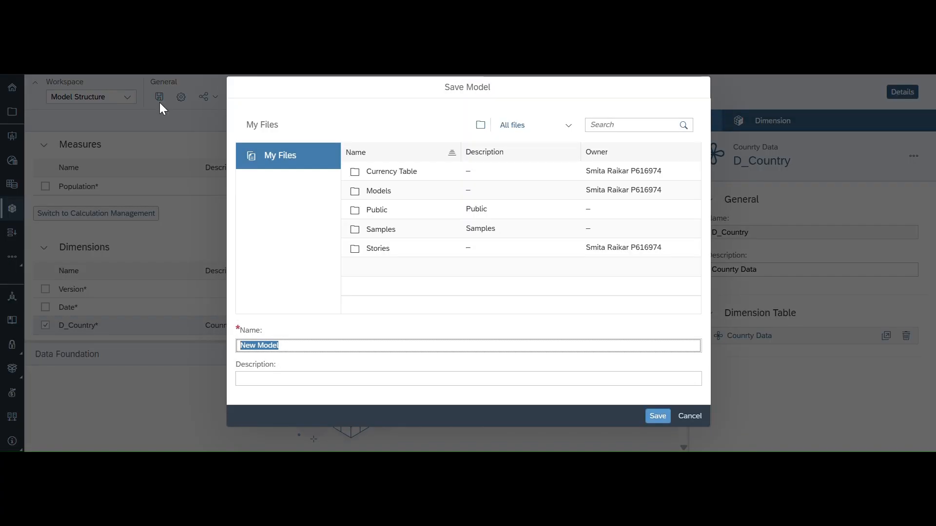
left_click(696, 421)
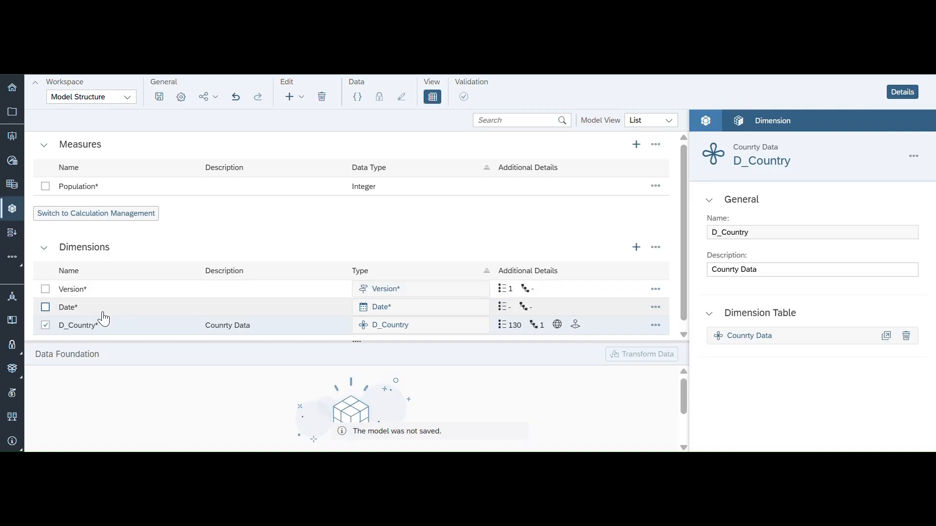
Rename the Date dimension as Population_Year.
left_click(103, 317)
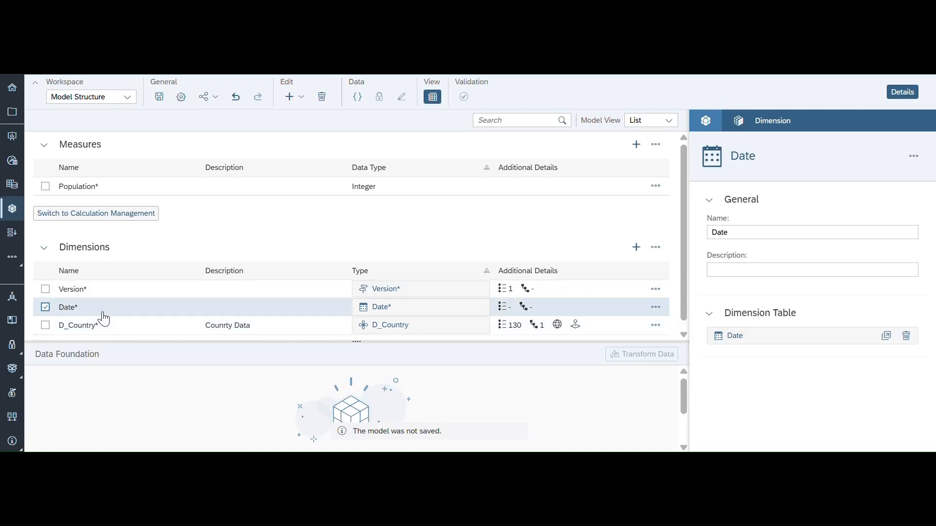
left_click(739, 230)
key("BackSpace")
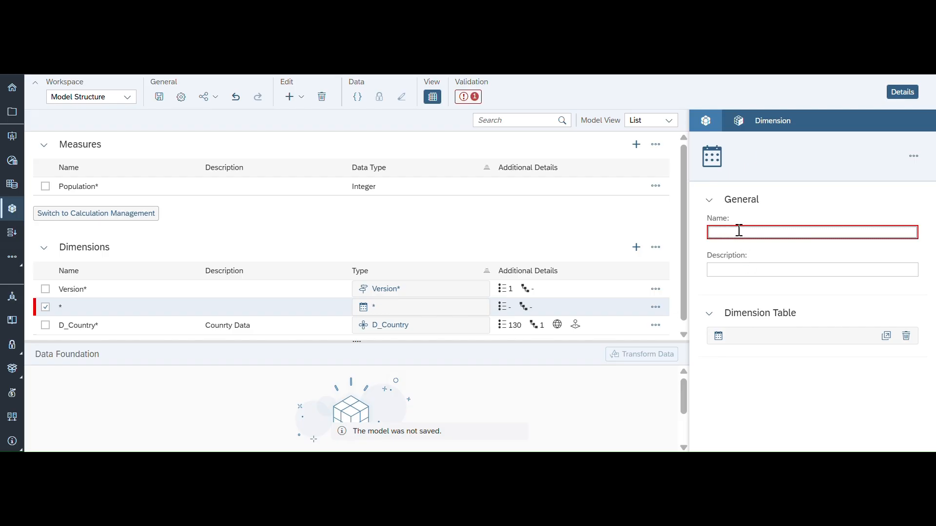
type("Popu")
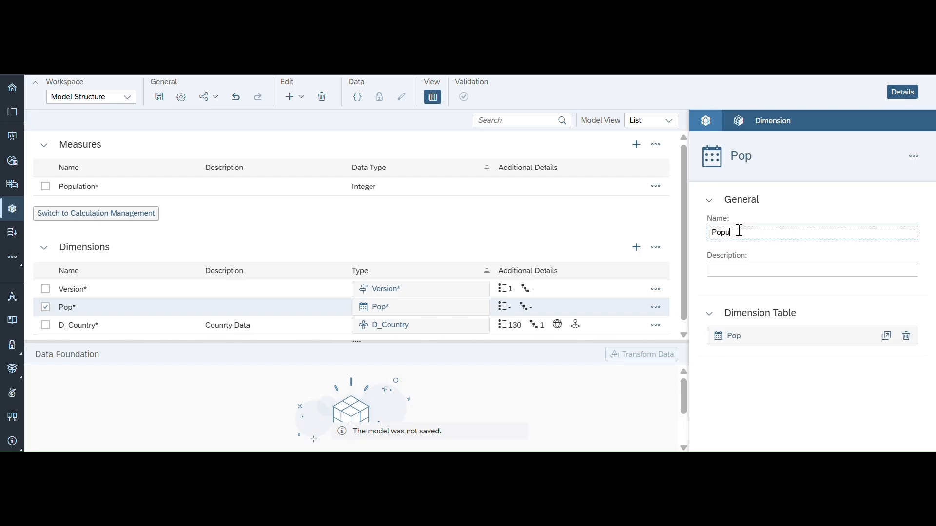
type("lation ")
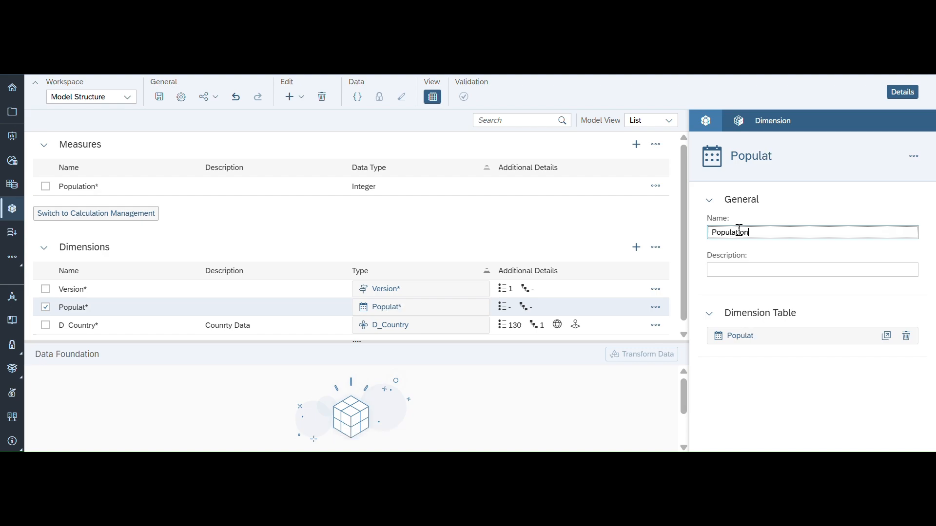
type("Year")
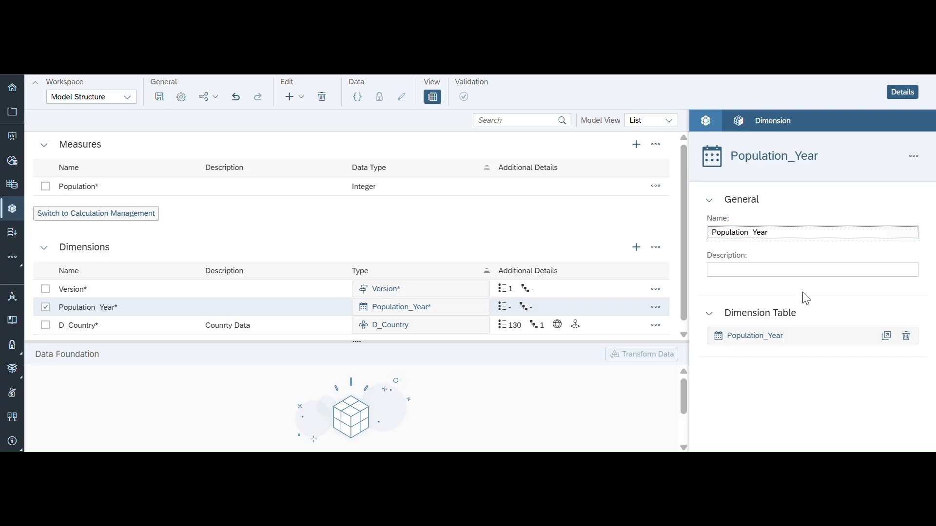
Set the Population_Year dimension table's granularity to Year and refresh its data preview.
left_click(885, 338)
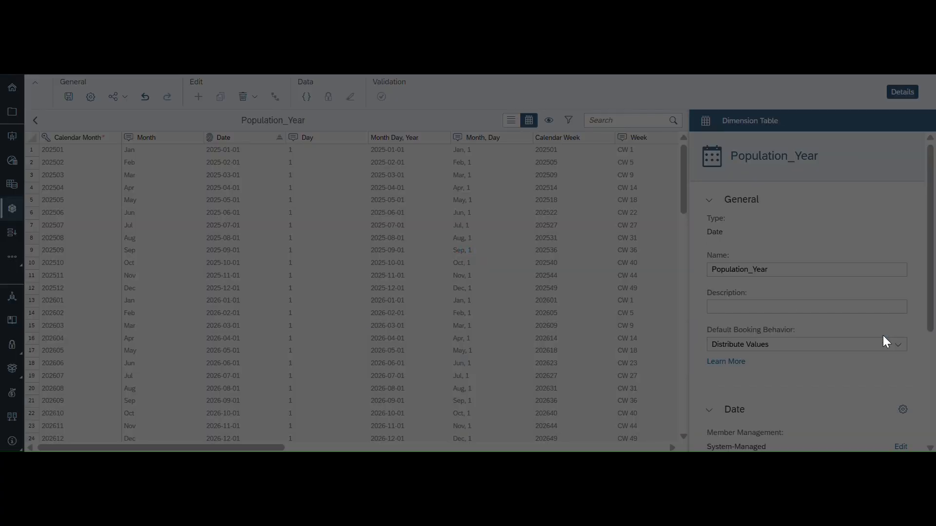
scroll(832, 359, "down", 4)
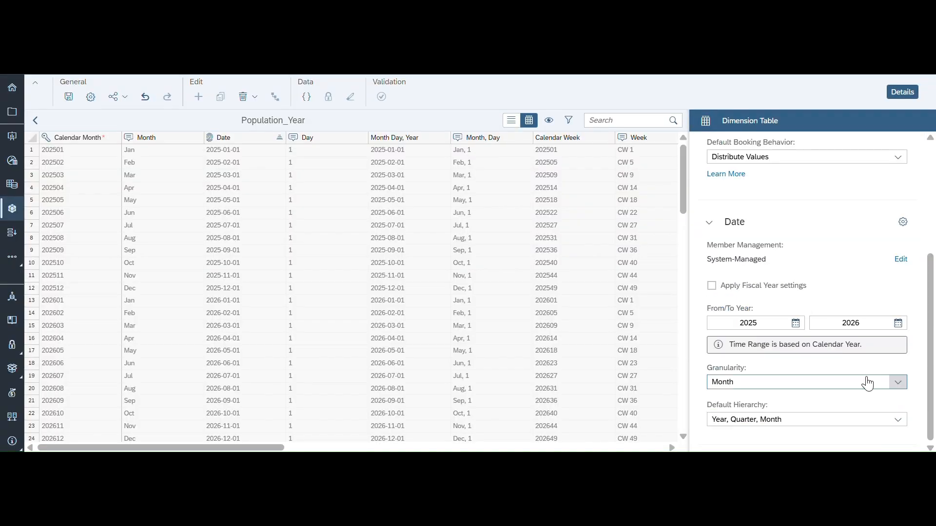
left_click(898, 382)
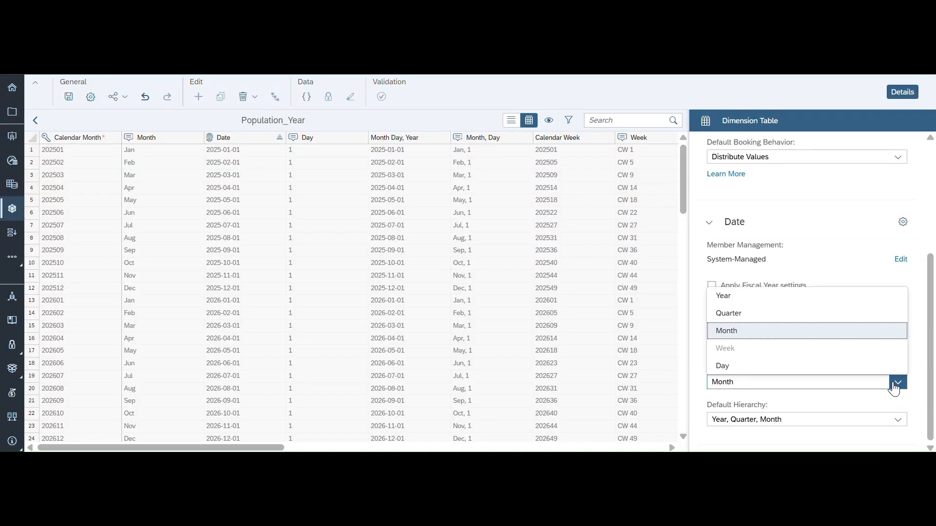
left_click(732, 296)
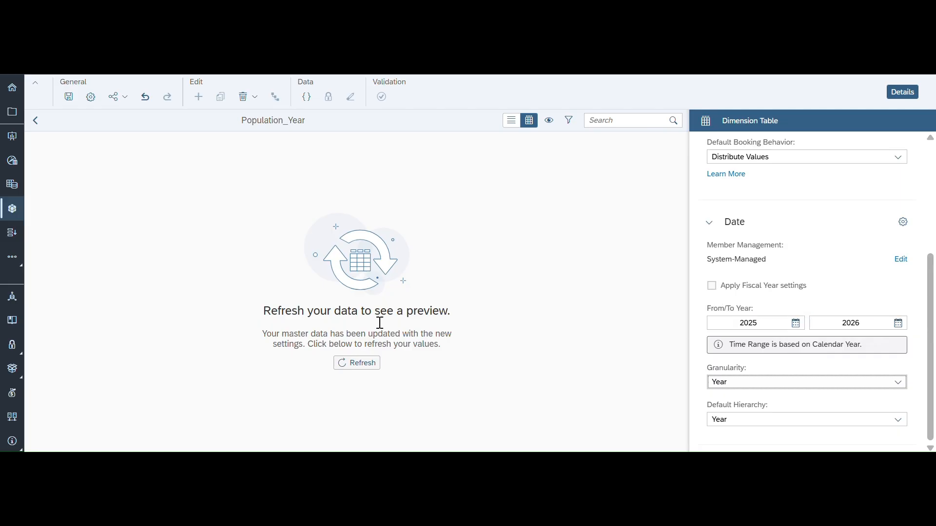
left_click(358, 363)
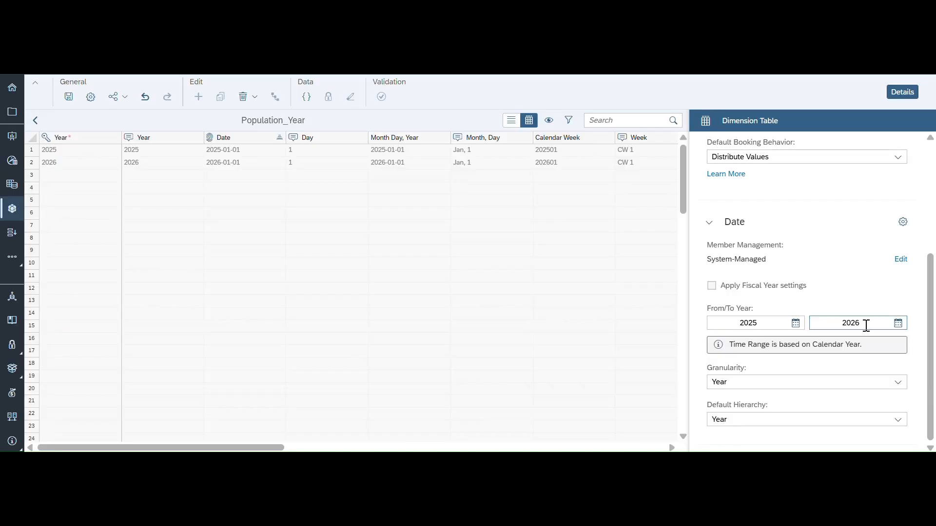
Save the model as AM_DE_Population in the Models folder.
left_click(69, 97)
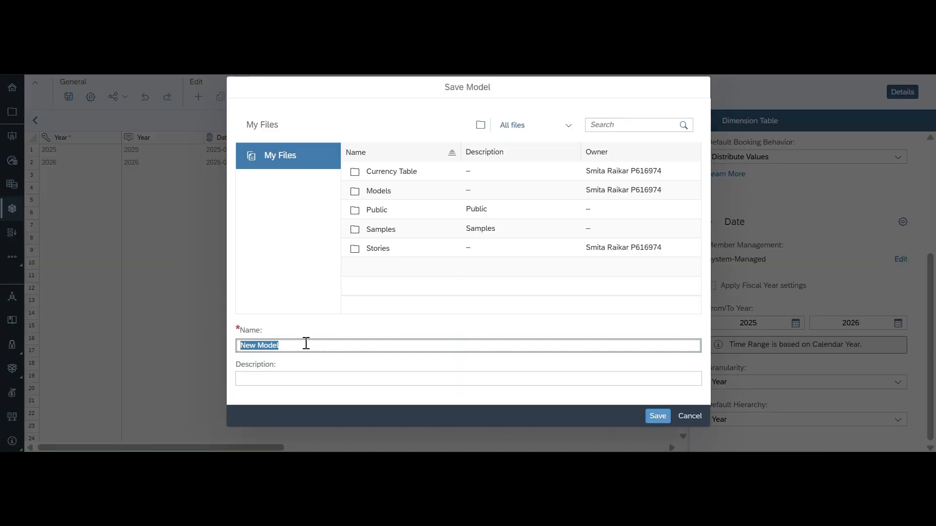
type("AM_DE_Population")
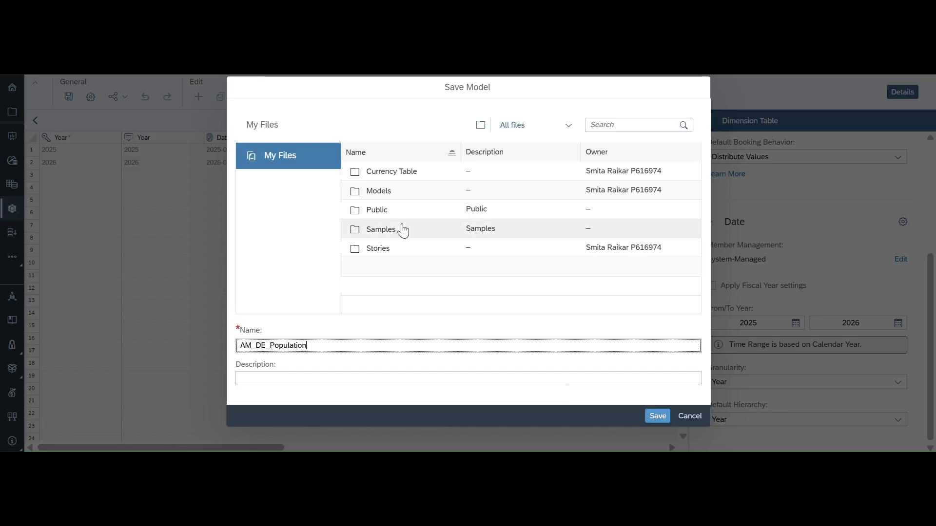
left_click(380, 193)
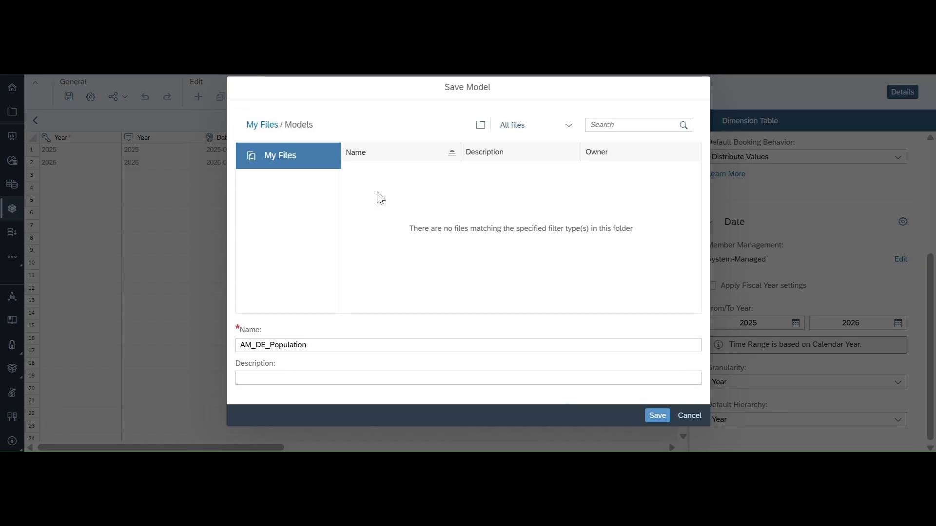
left_click(656, 416)
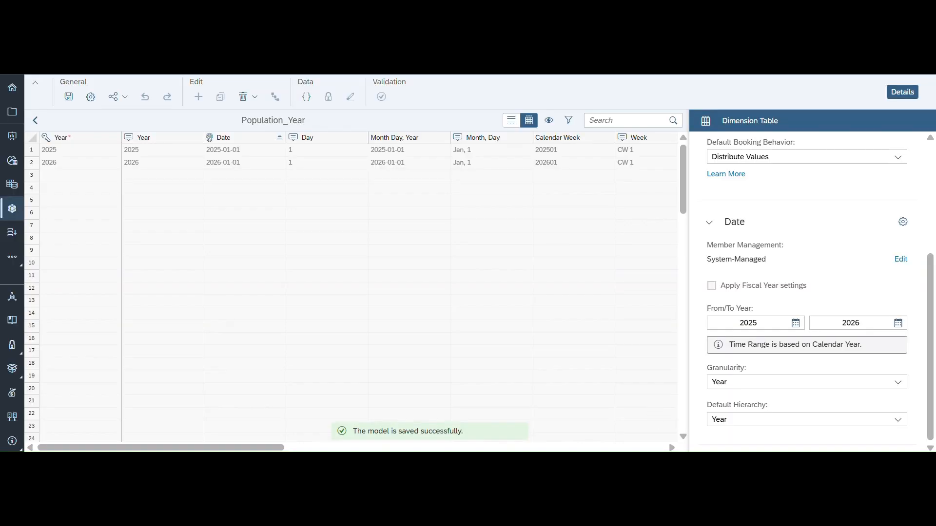
Return to the model structure, switch to the Data Management workspace and start an import job from a local file.
left_click(35, 121)
left_click(128, 97)
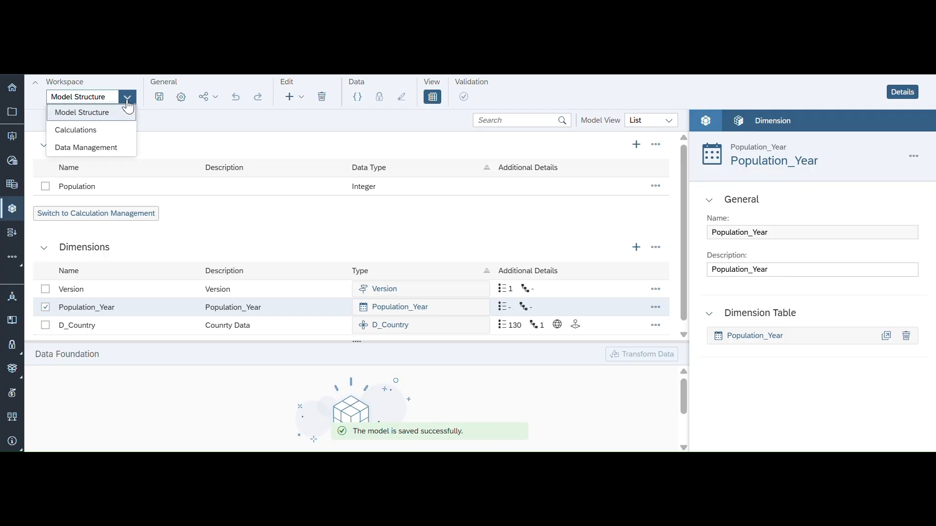
left_click(81, 147)
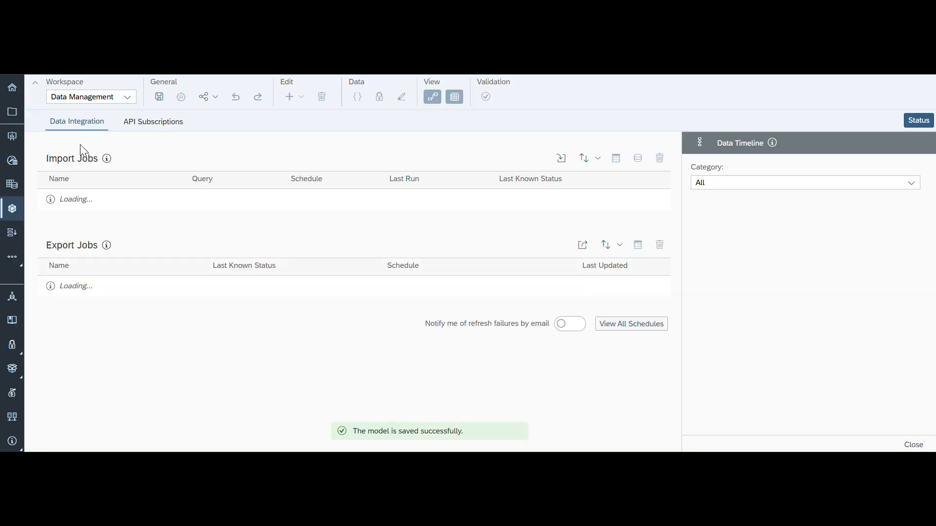
left_click(556, 163)
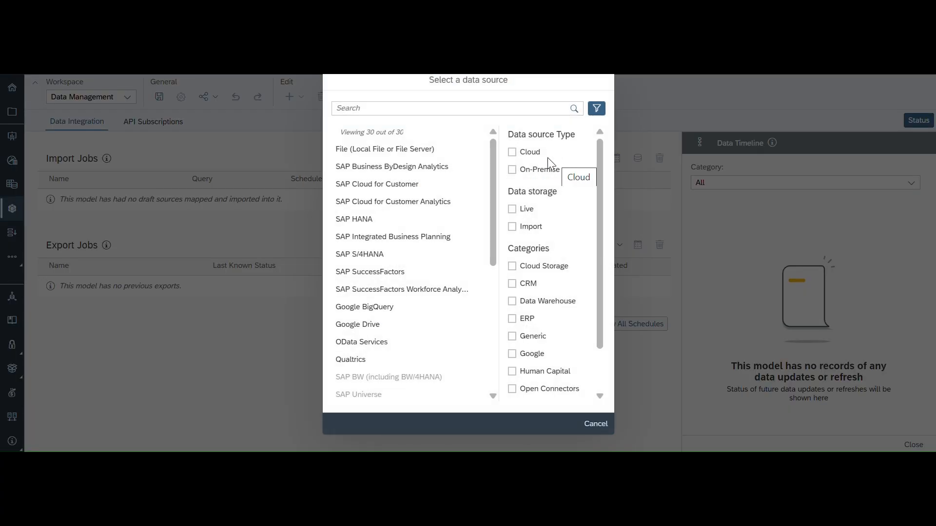
left_click(405, 150)
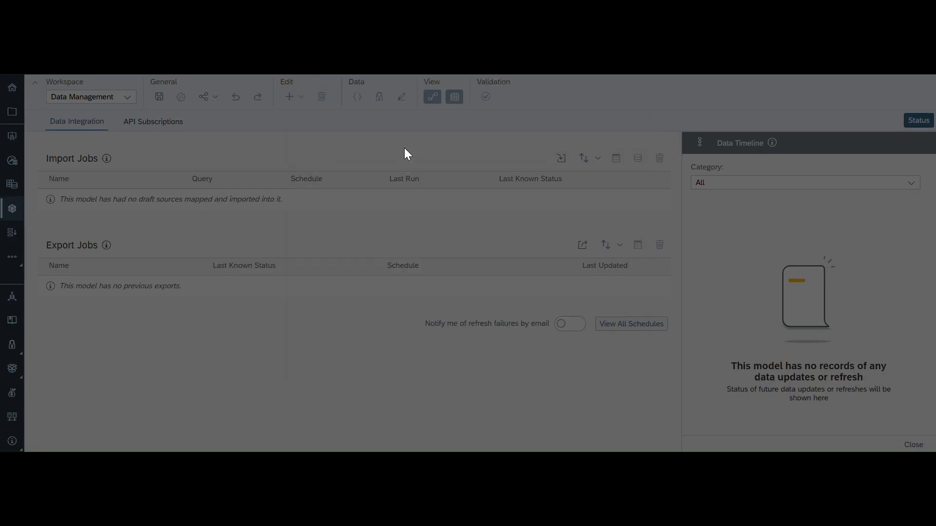
Choose DE(Germany).xlsx from the Downloads folder as the import's source file.
left_click(358, 258)
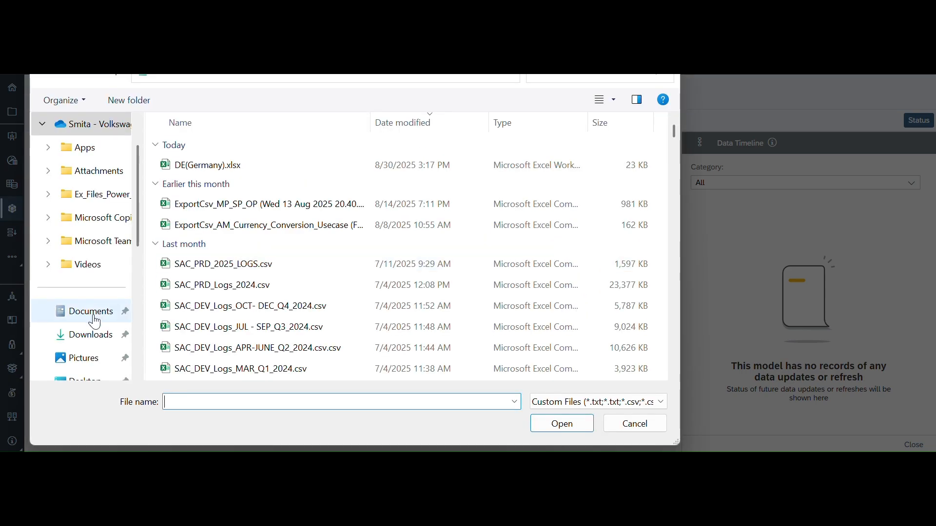
left_click(98, 314)
left_click(87, 339)
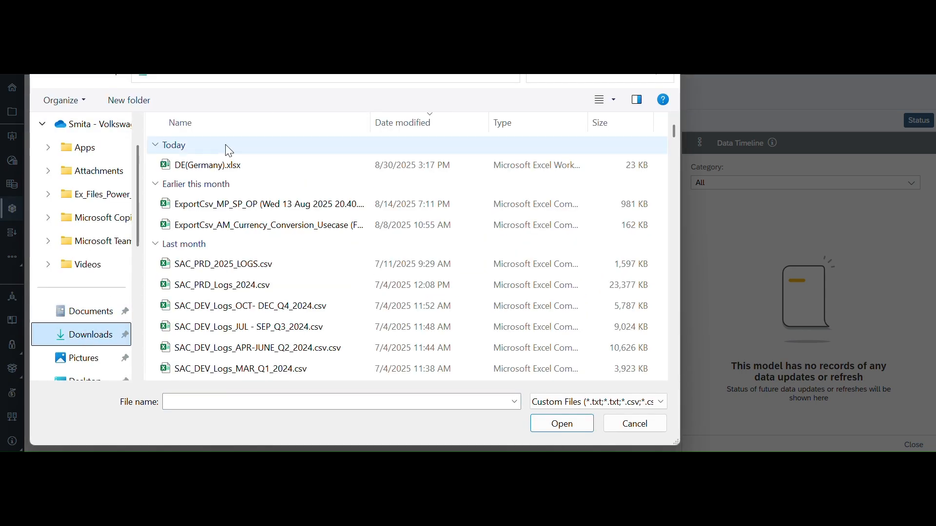
left_click(192, 165)
left_click(548, 430)
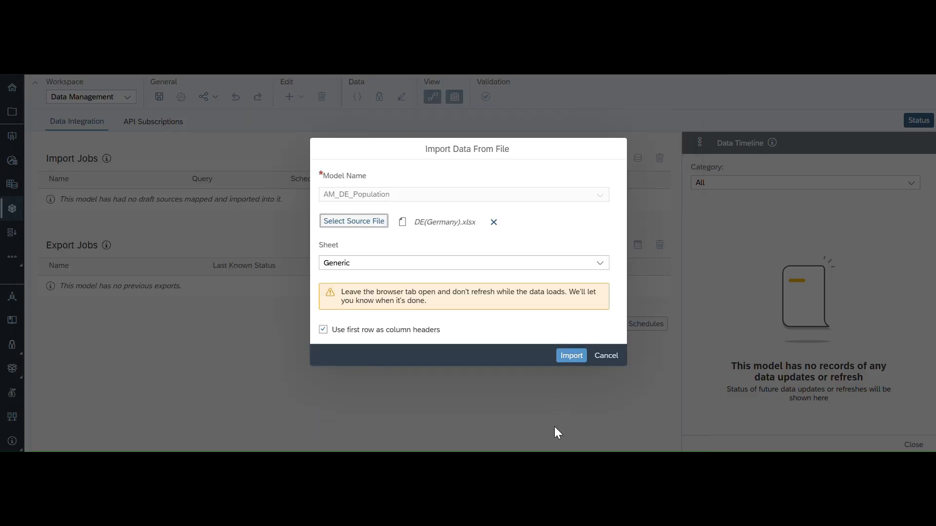
Import the workbook's Generic sheet and open the import setup of the DE(Germany).xlsx job.
left_click(599, 263)
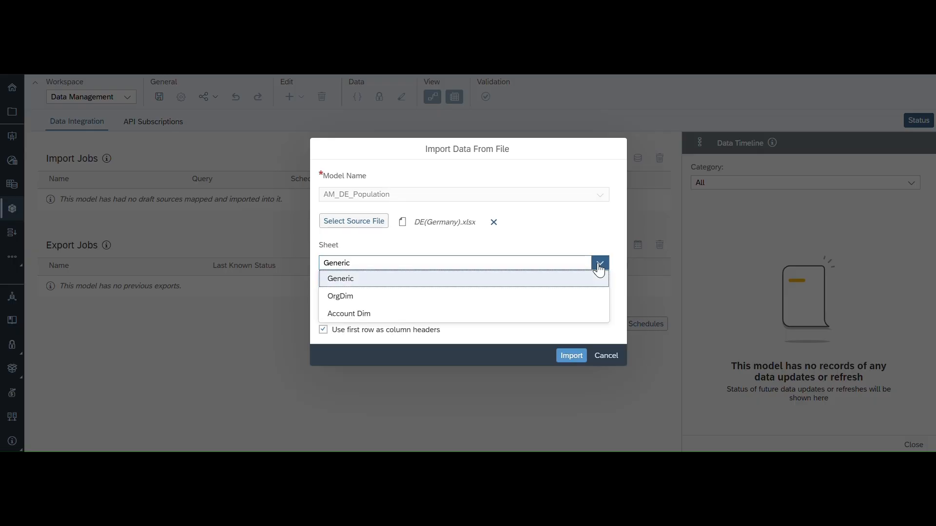
left_click(484, 280)
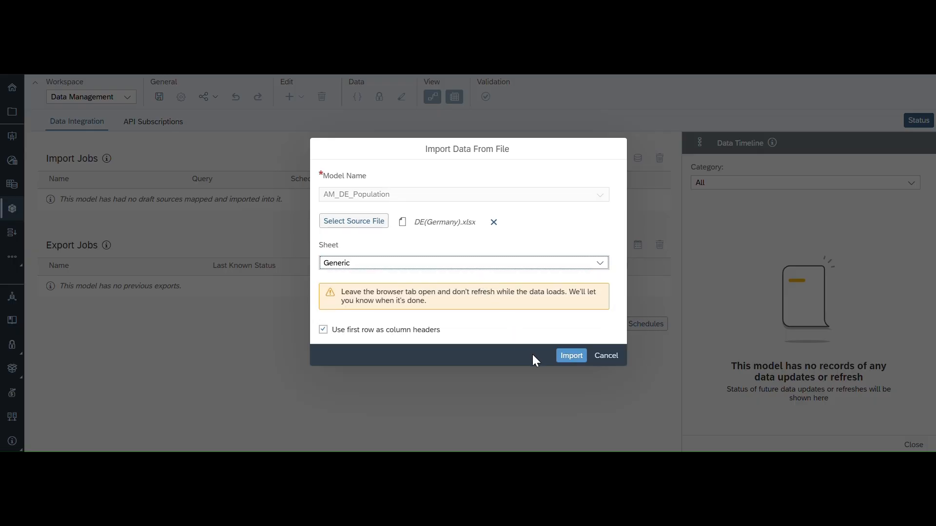
left_click(570, 356)
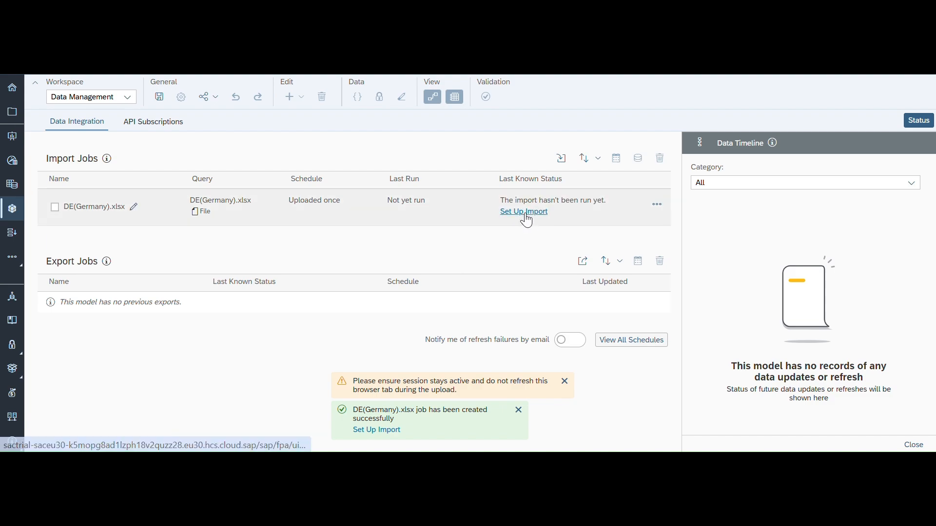
left_click(524, 213)
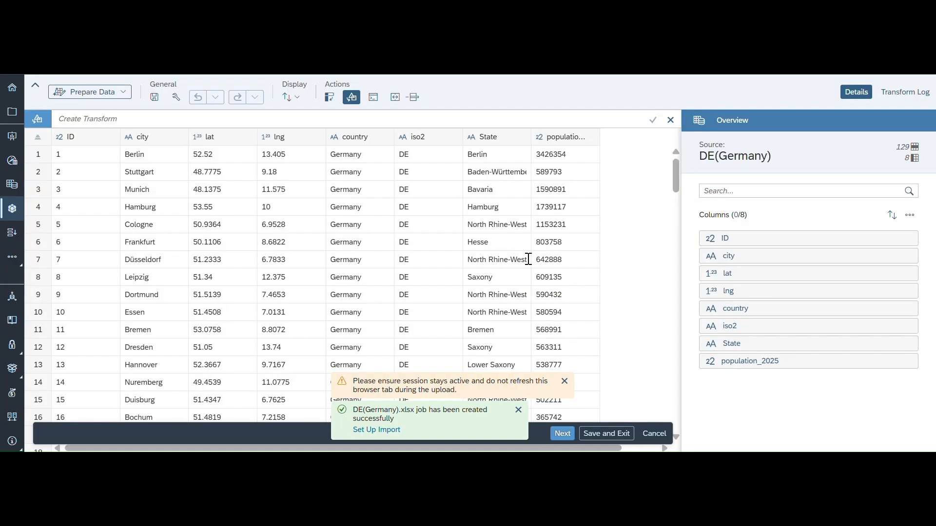
Continue from data preparation to fact mapping and map the ID source column to the Counrty Data dimension.
left_click(565, 383)
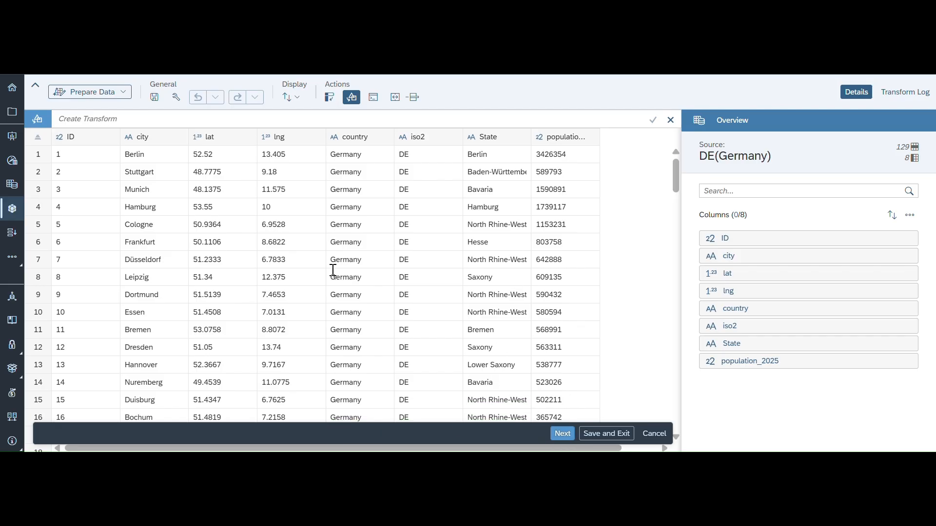
left_click(565, 139)
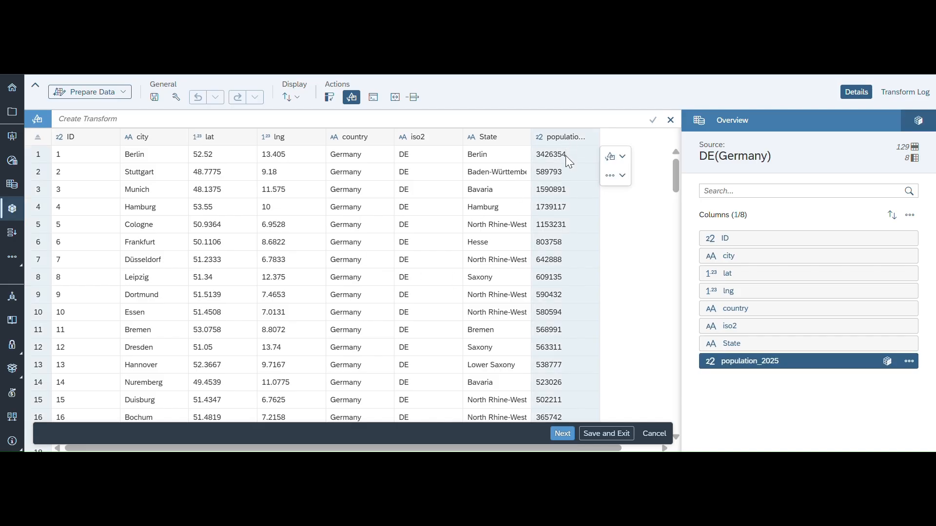
left_click(565, 433)
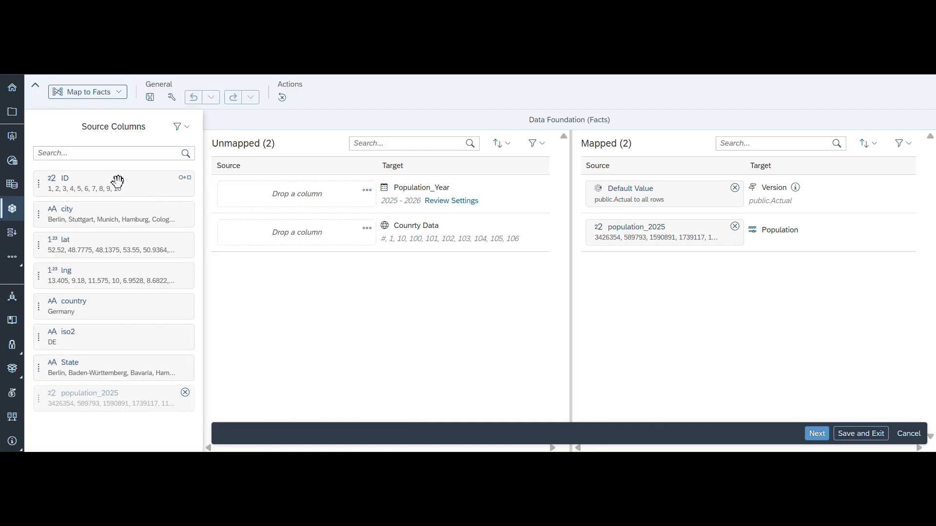
left_click_drag(118, 181, 344, 244)
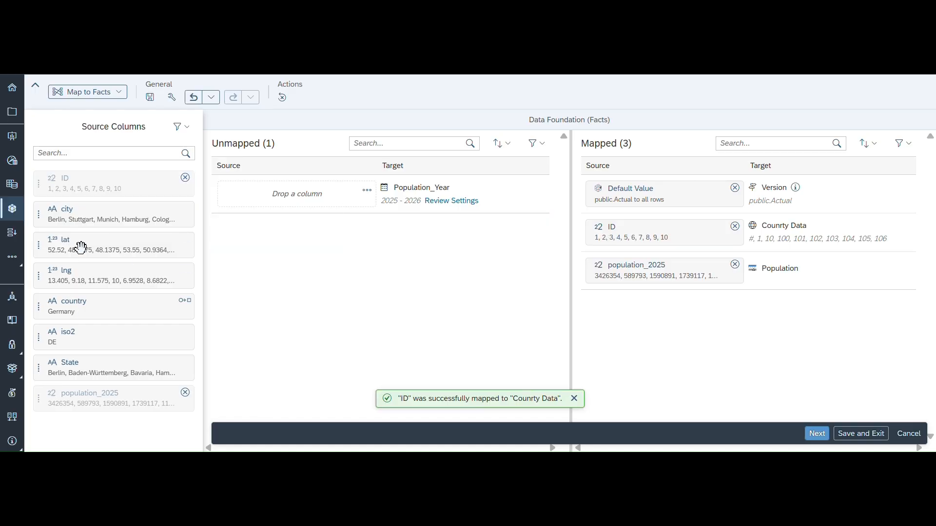
Assign 2025 as the default value of the unmapped Population_Year dimension.
left_click(367, 191)
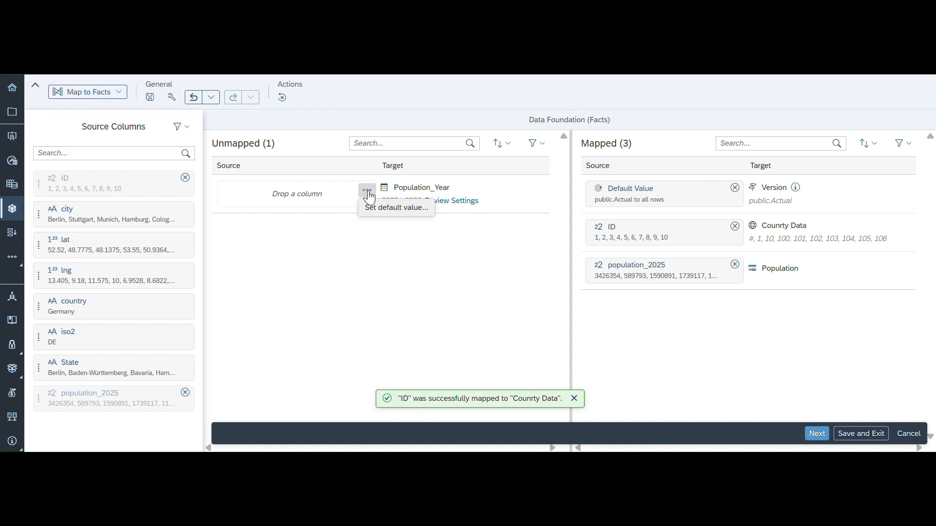
left_click(375, 210)
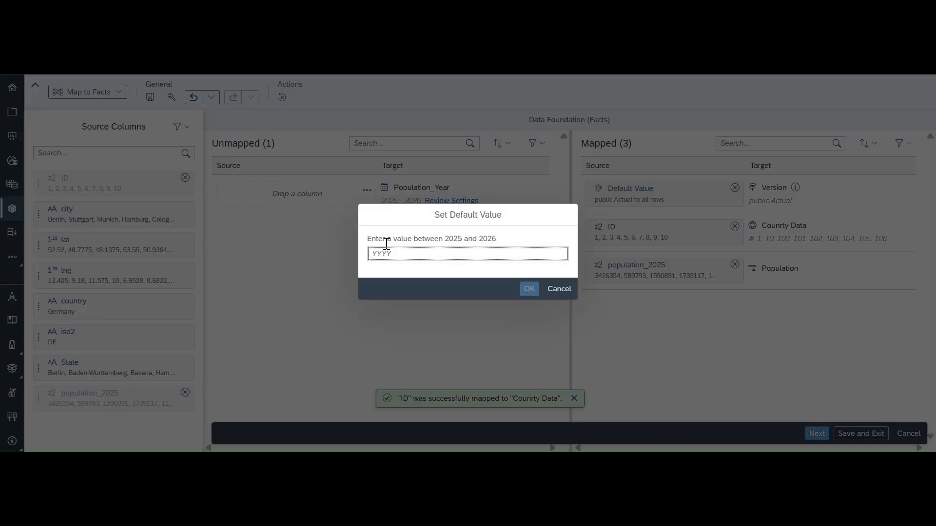
type("2025")
left_click(529, 289)
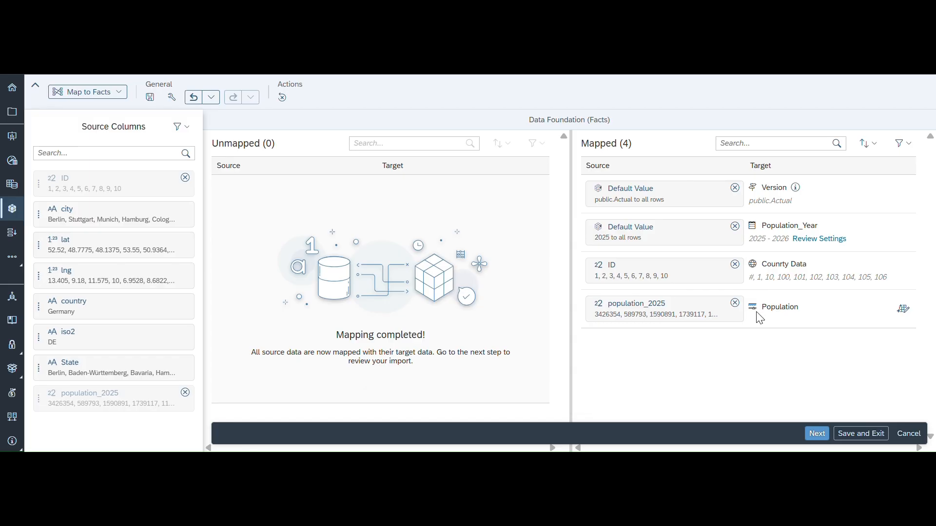
Proceed through the property mapping and import review, and run the import with the default settings and the Update method.
left_click(818, 435)
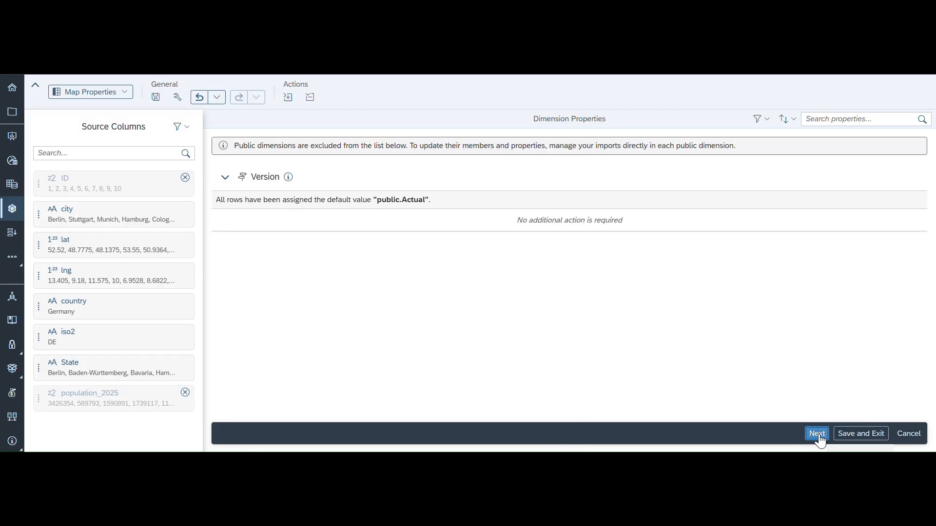
left_click(817, 434)
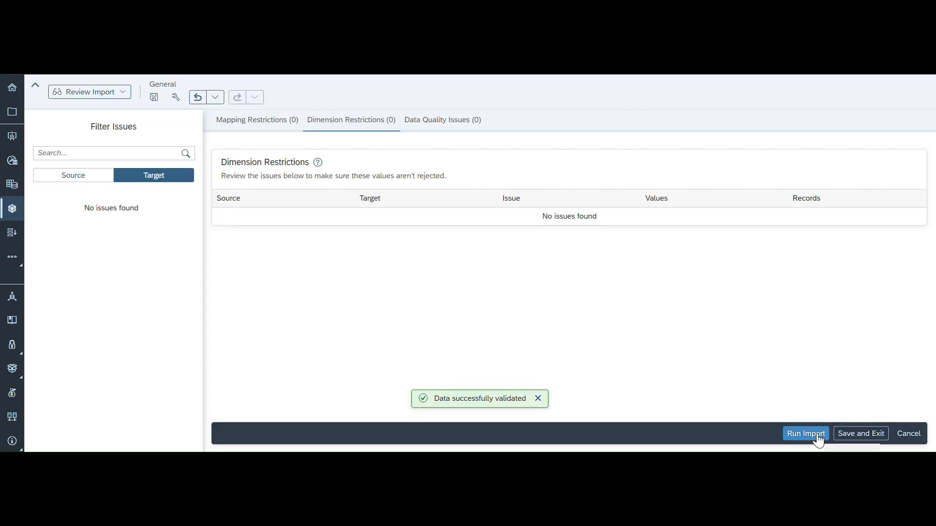
left_click(818, 436)
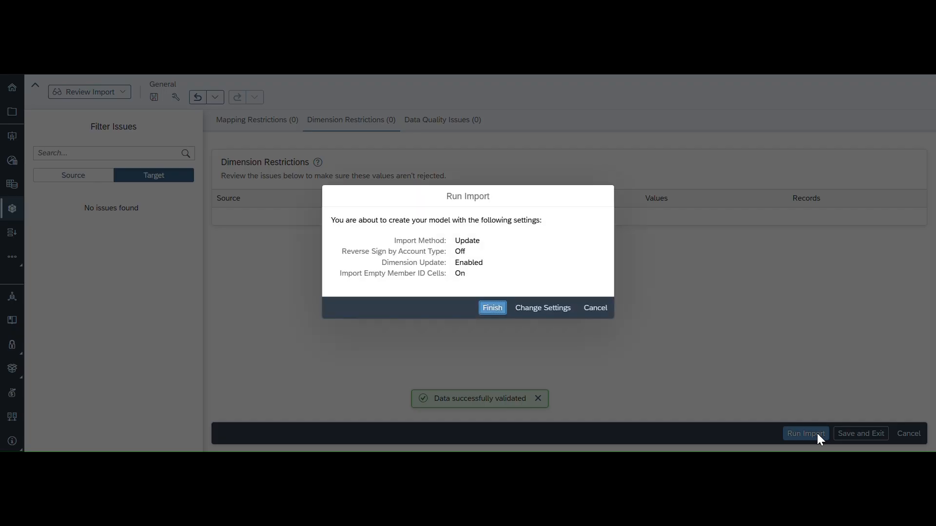
left_click(488, 311)
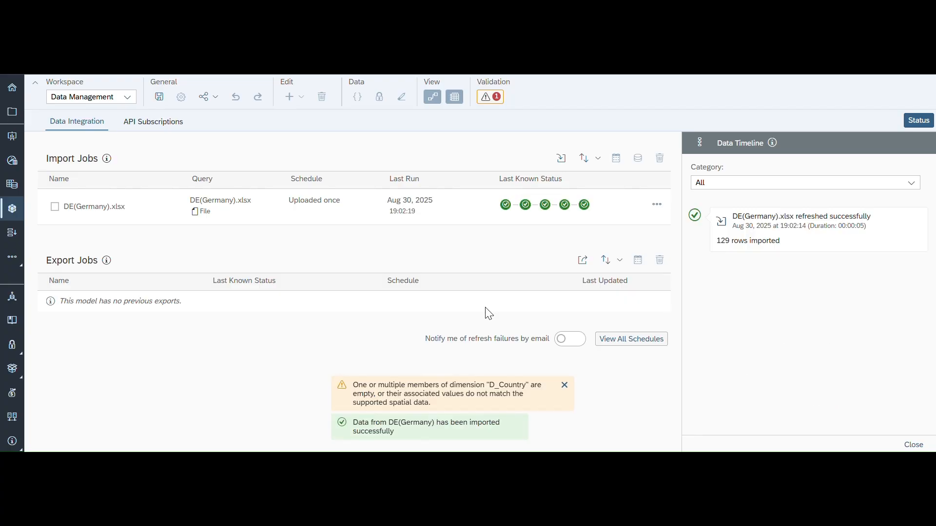
Return to the Model Structure workspace and dismiss the D_Country warnings covering the imported data.
left_click(128, 97)
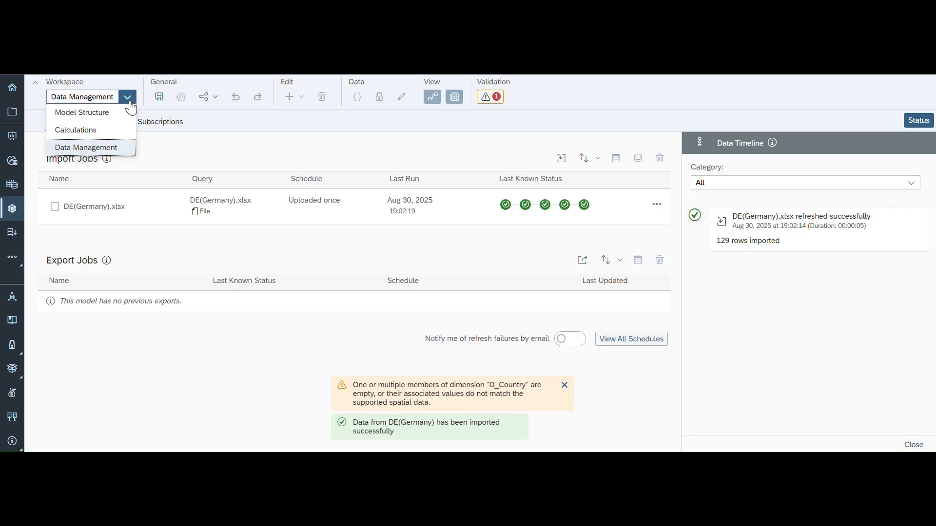
left_click(106, 121)
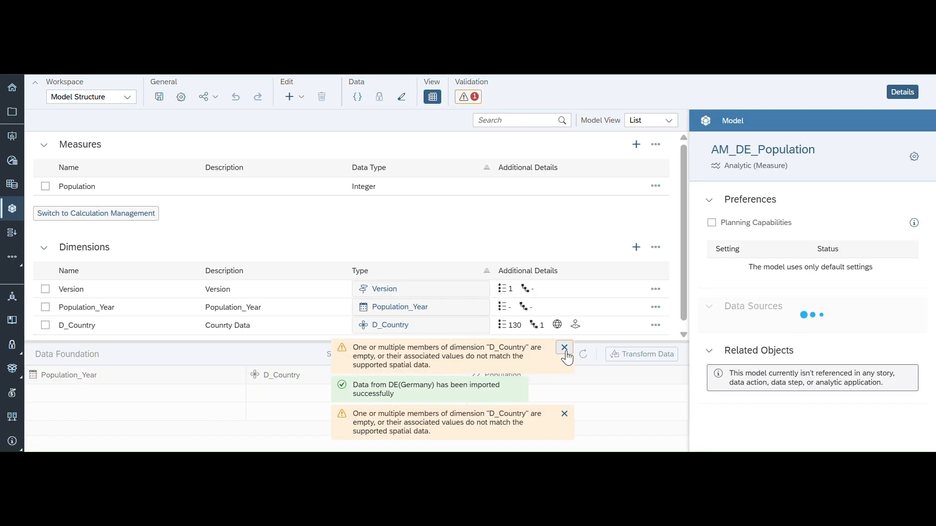
left_click(565, 348)
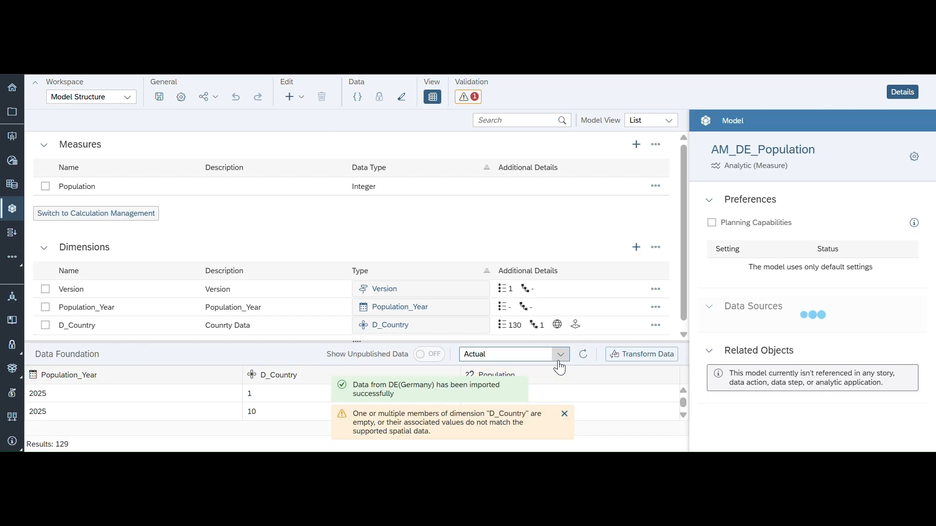
left_click(564, 414)
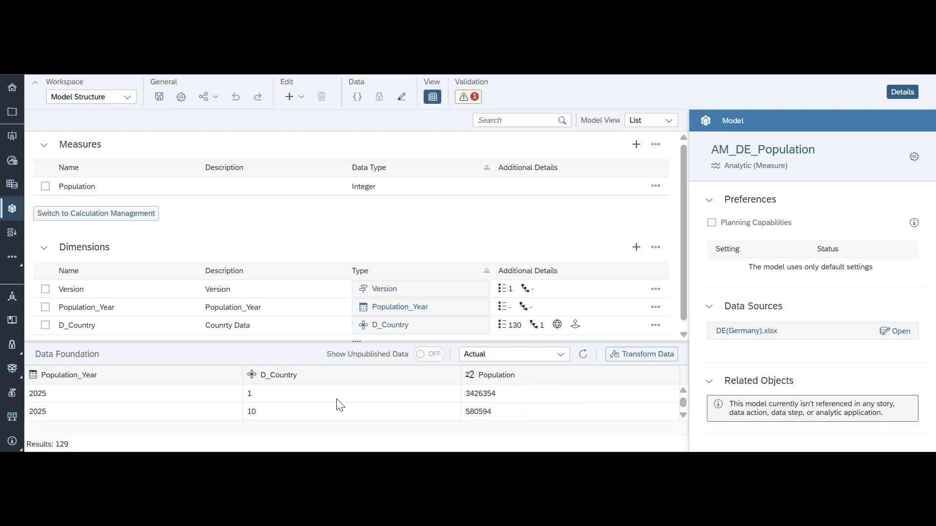
Create a responsive story and insert a table based on the AM_DE_Population model from the Models folder.
left_click(13, 138)
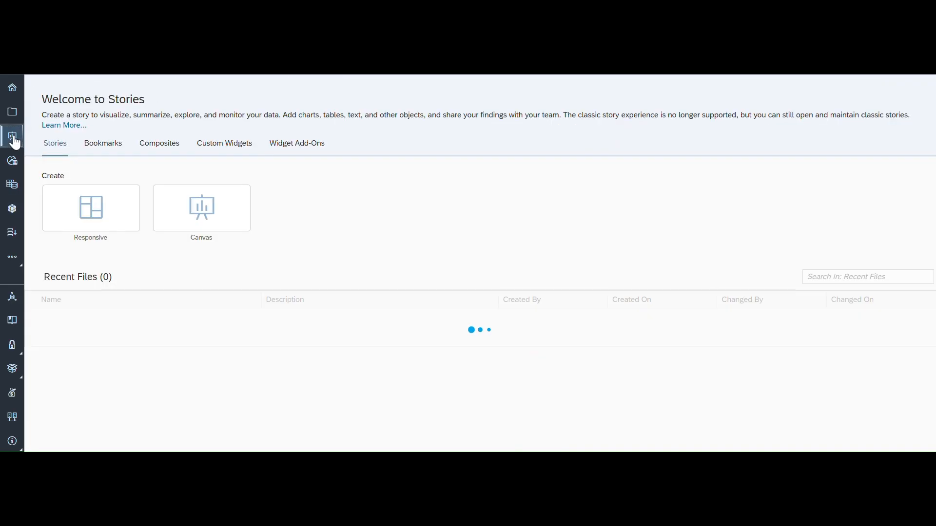
left_click(86, 217)
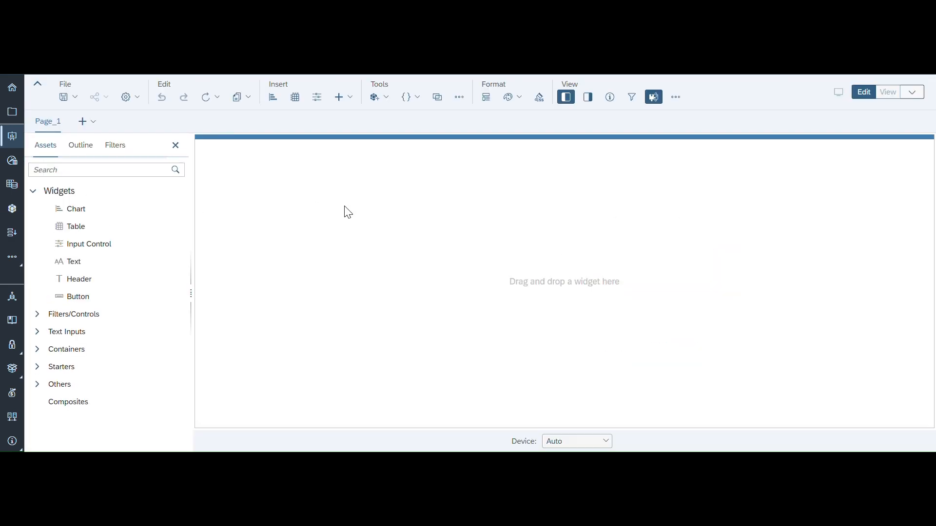
left_click(300, 97)
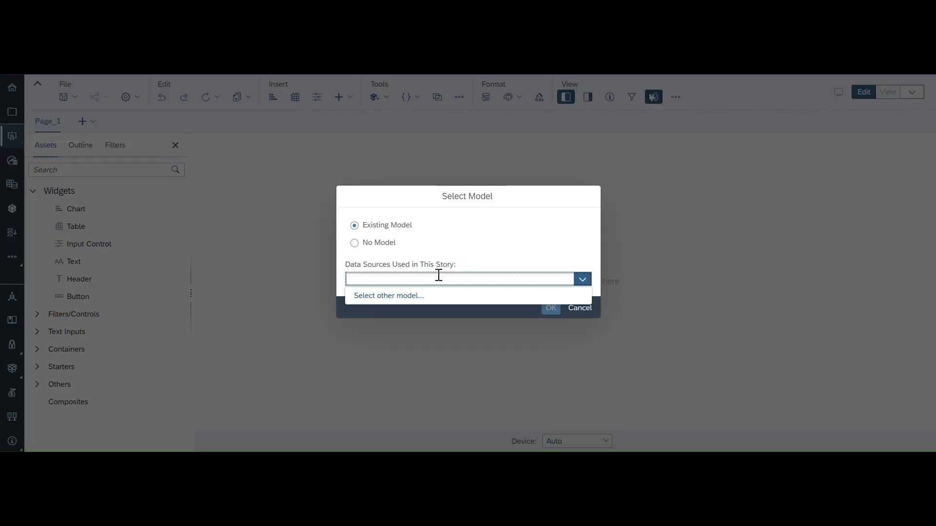
left_click(403, 296)
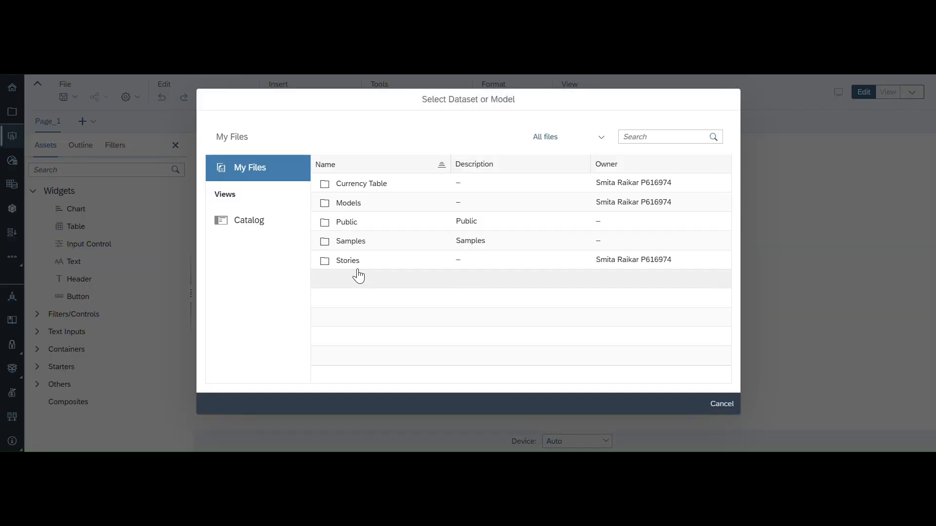
left_click(343, 208)
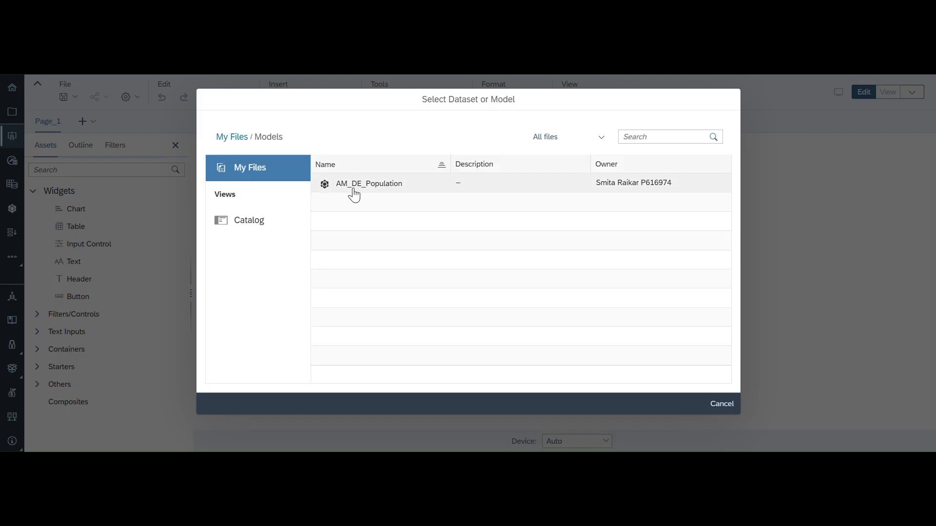
left_click(350, 188)
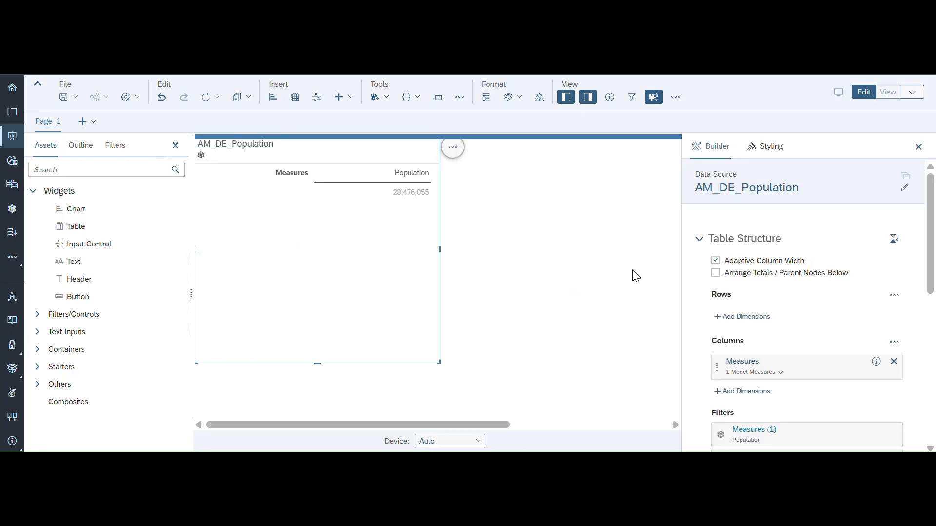
Add the Counrty Data dimension to the rows of the population table.
left_click(744, 317)
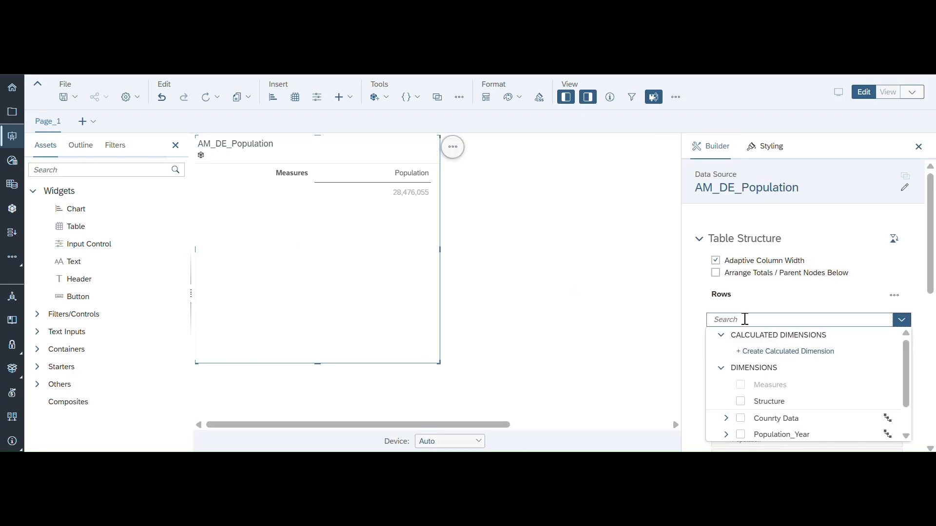
left_click(741, 421)
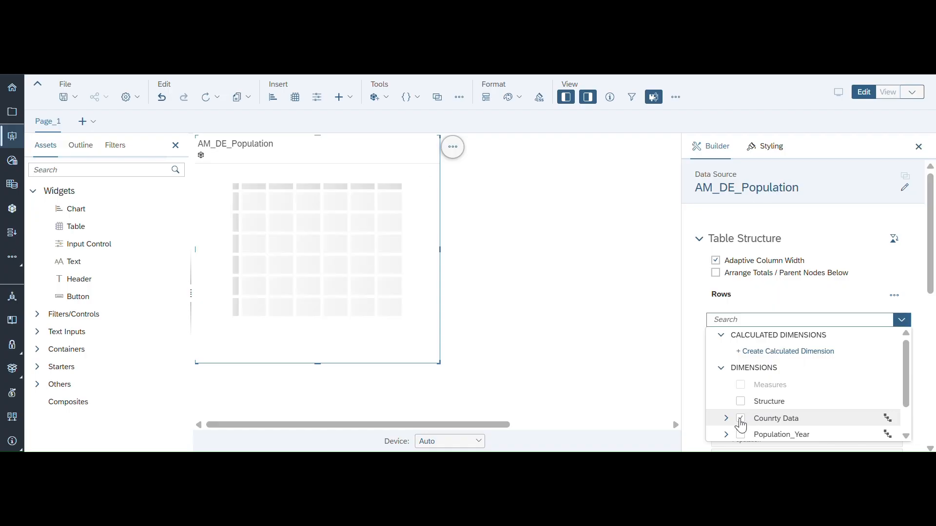
left_click(545, 247)
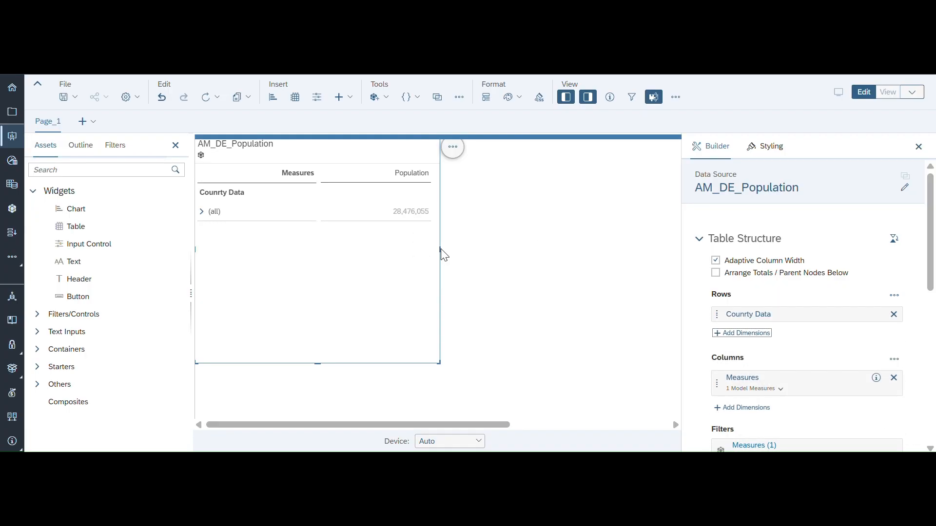
Widen the population table and expand its hierarchy through Germany down to the cities of Baden-Württemberg.
left_click_drag(441, 250, 542, 277)
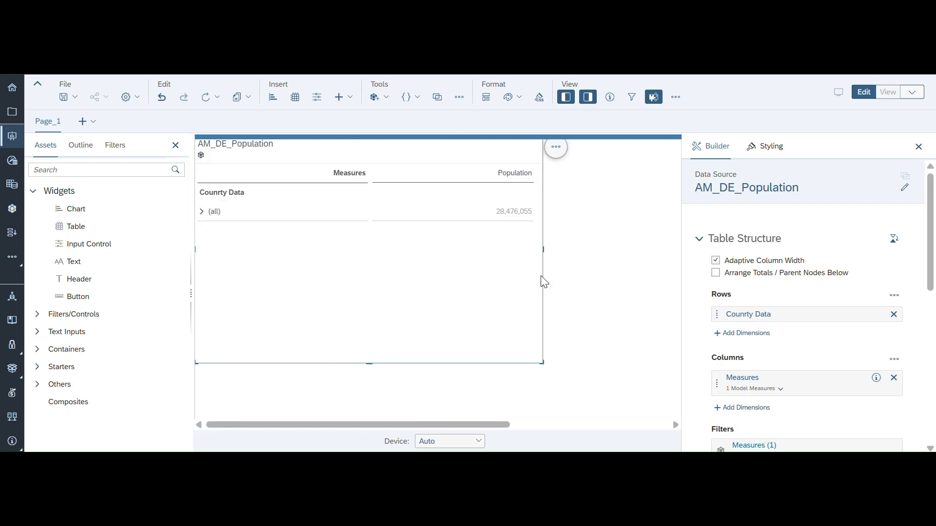
left_click(203, 214)
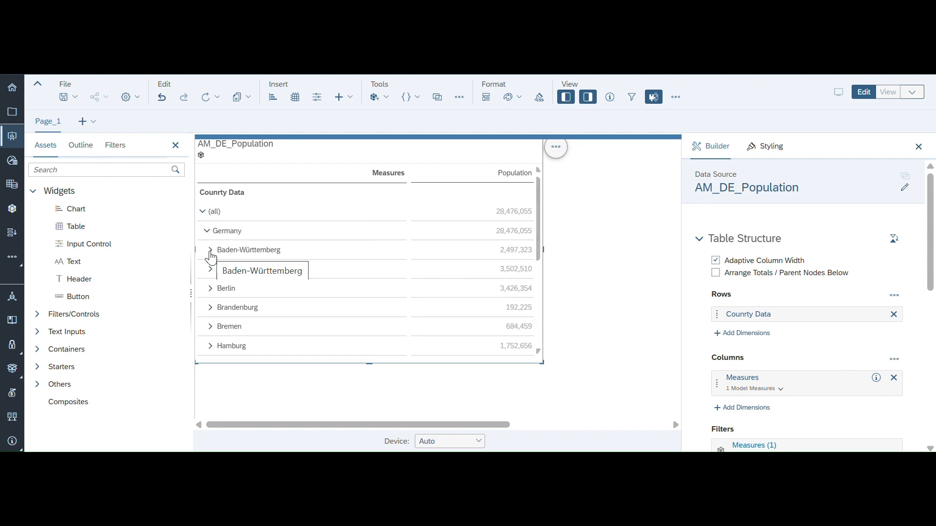
left_click(210, 252)
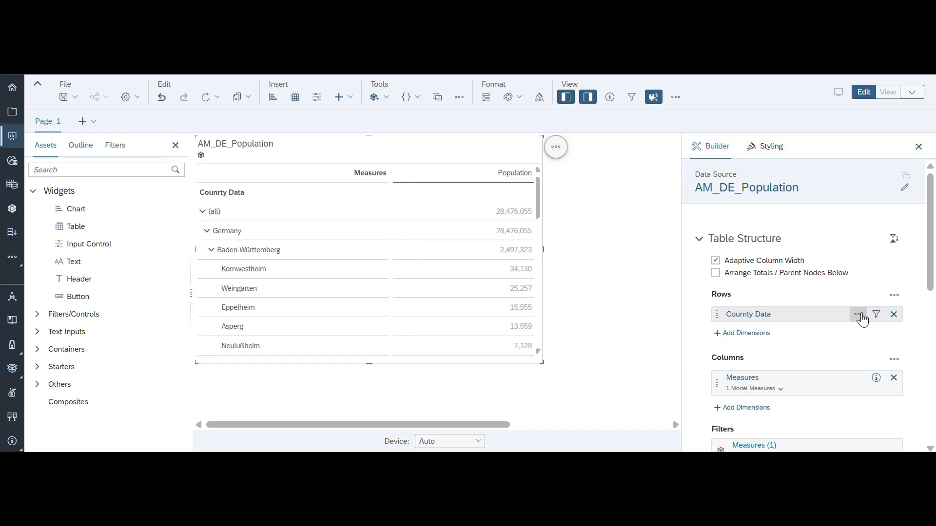
Set the hierarchy of the table's Counrty Data dimension to Country, leaving the leaves-only option off.
left_click(862, 316)
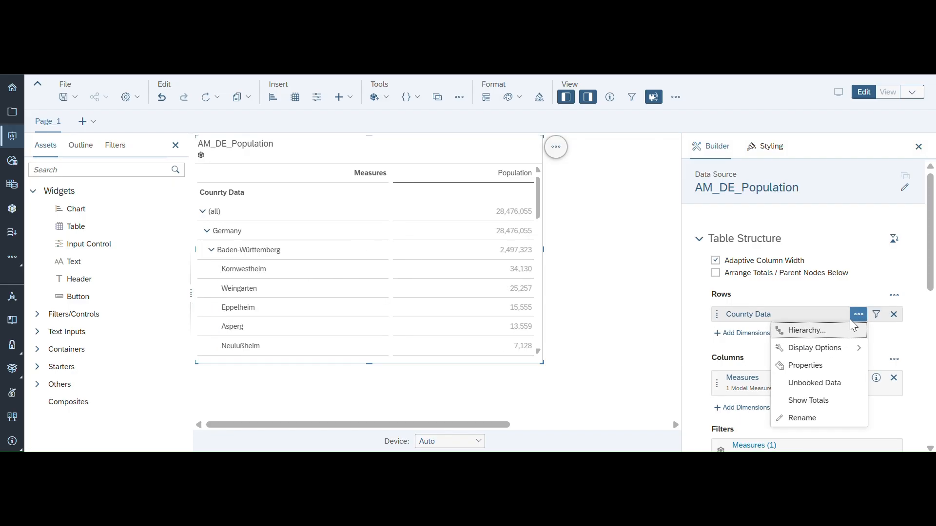
left_click(820, 330)
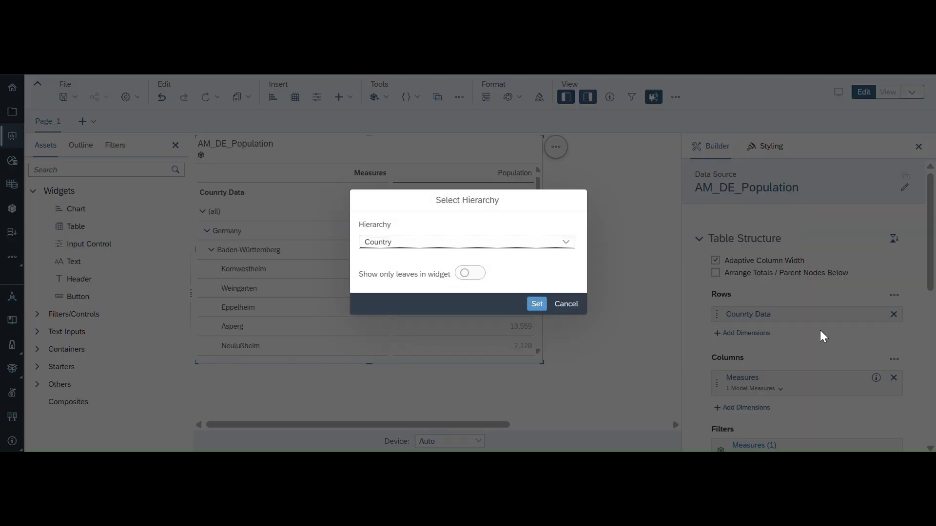
left_click(566, 243)
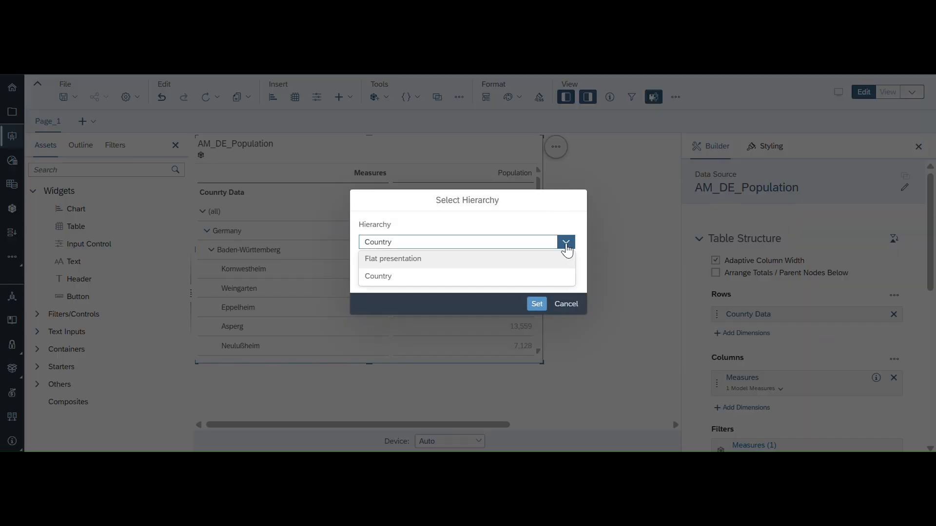
left_click(388, 278)
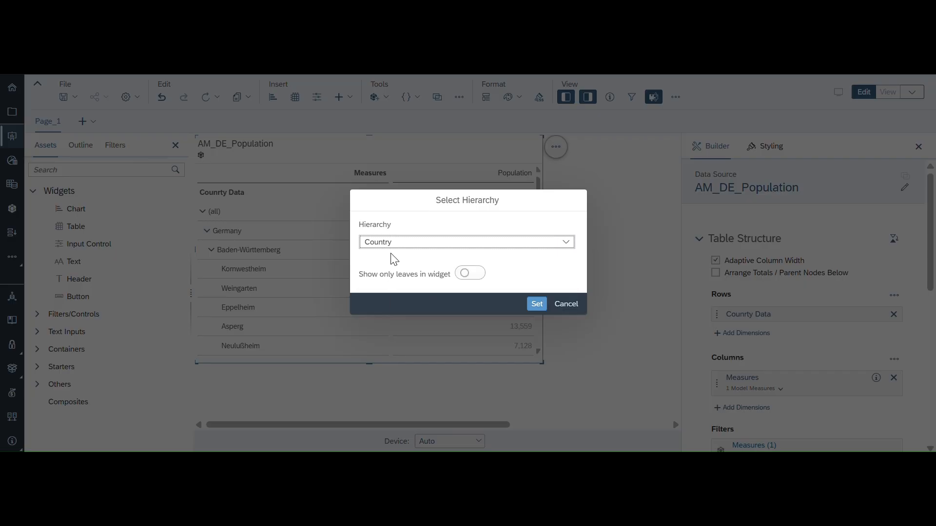
left_click(536, 304)
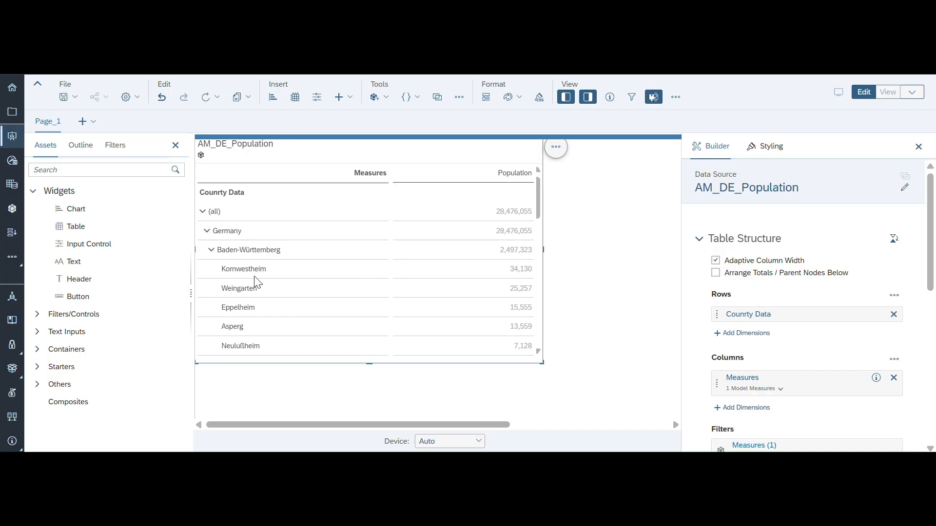
Collapse the Baden-Württemberg node and narrow the population table to free space beside it.
left_click(211, 250)
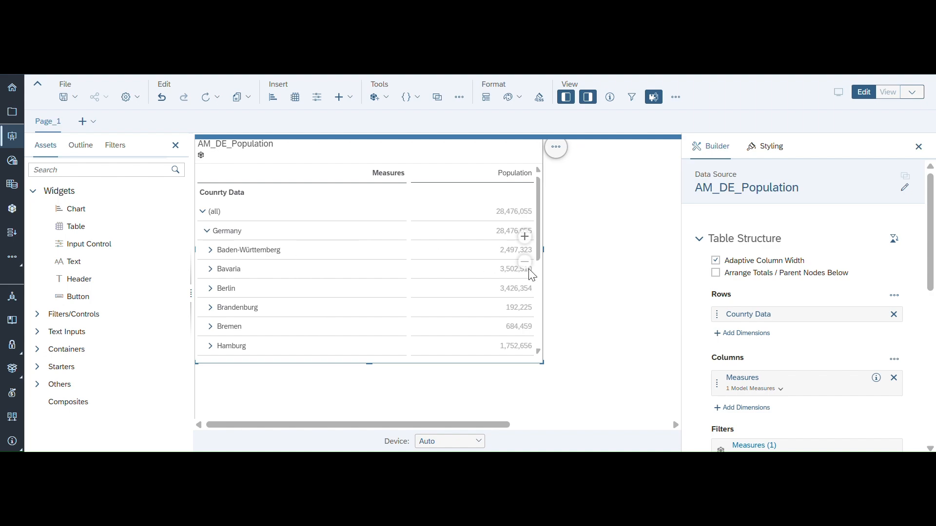
left_click_drag(542, 251, 464, 247)
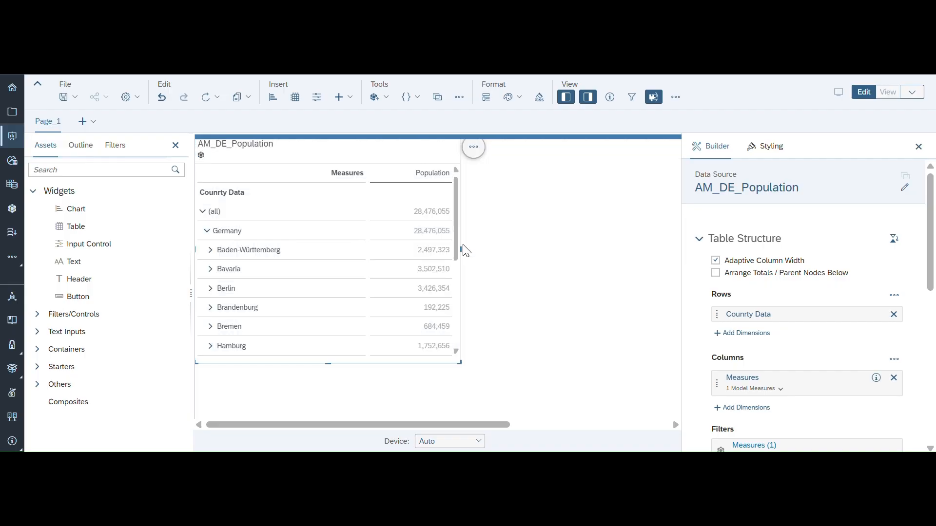
Insert a geo map beside the population table and set its base layer style to Oceans.
left_click(352, 100)
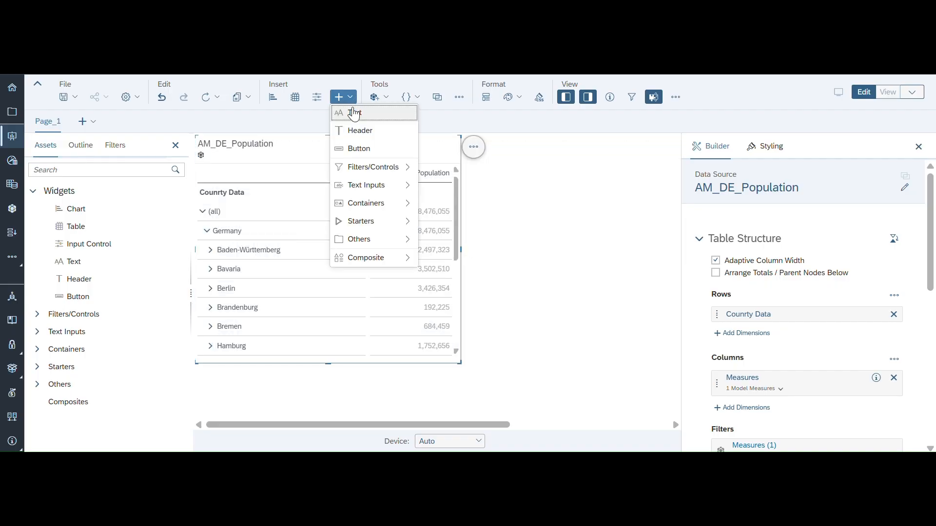
mouse_move(371, 196)
mouse_move(372, 240)
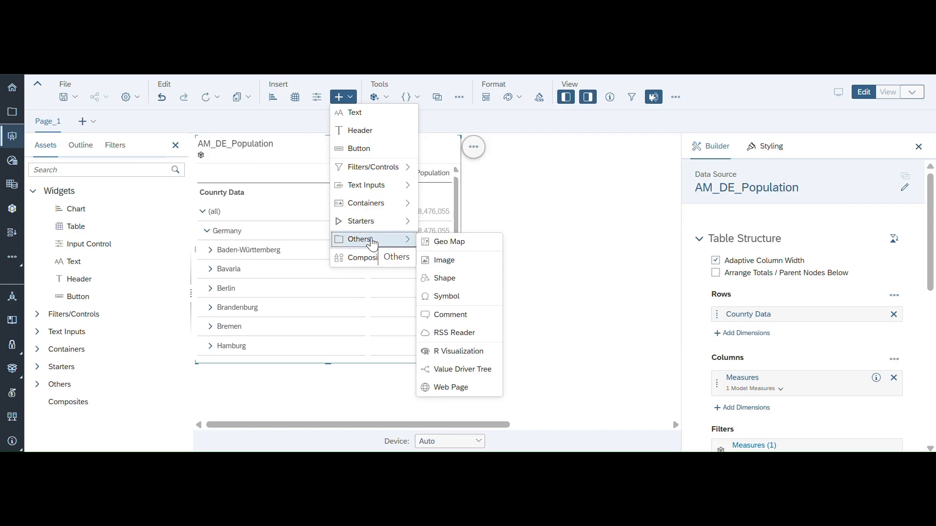
left_click(457, 248)
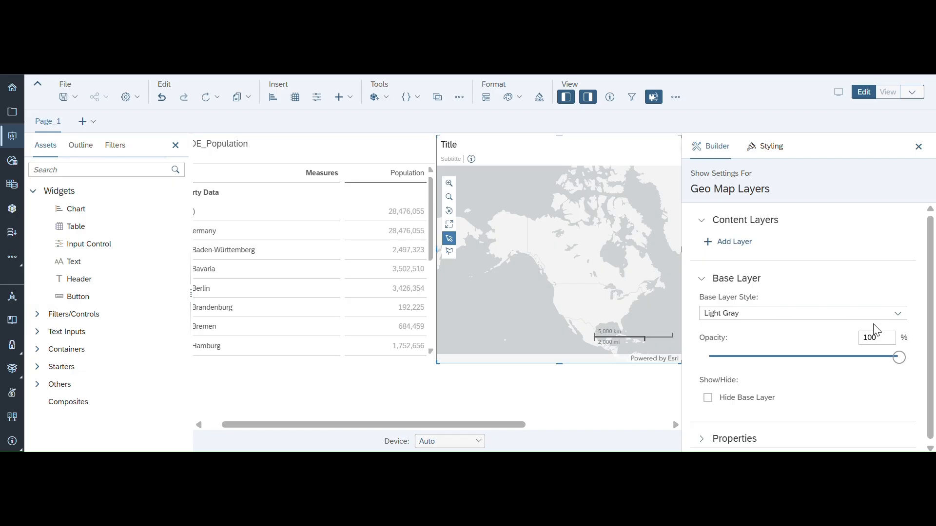
left_click(898, 314)
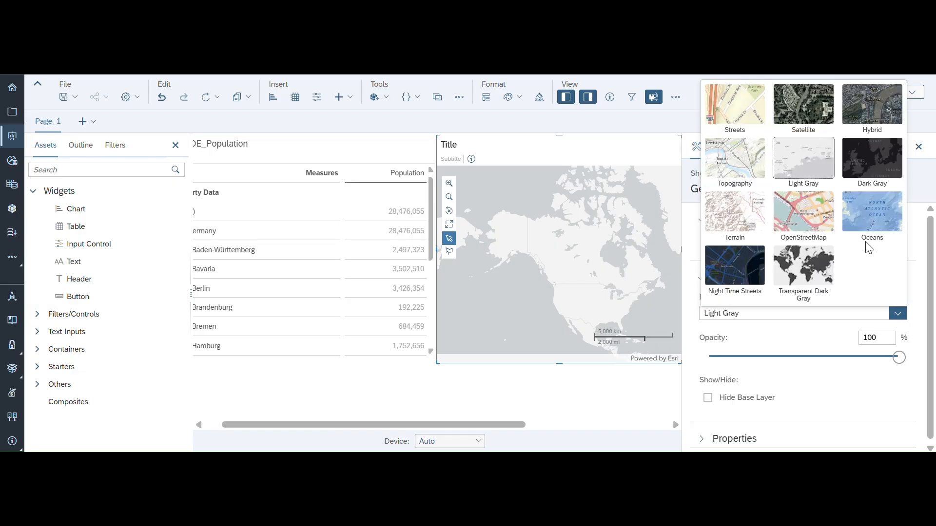
left_click(866, 226)
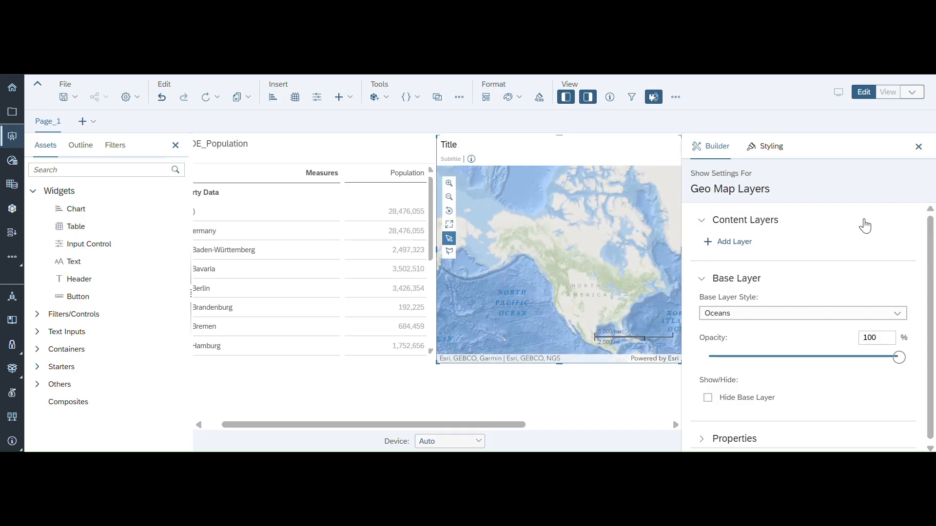
Add a Choropleth / Drill layer to the geo map with D_Country_GeoArea as its location dimension.
left_click(737, 246)
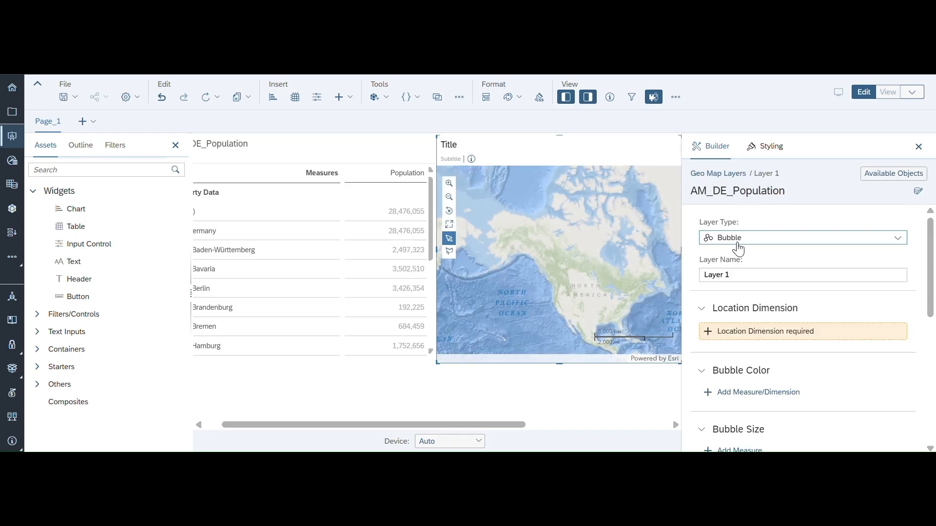
left_click(898, 239)
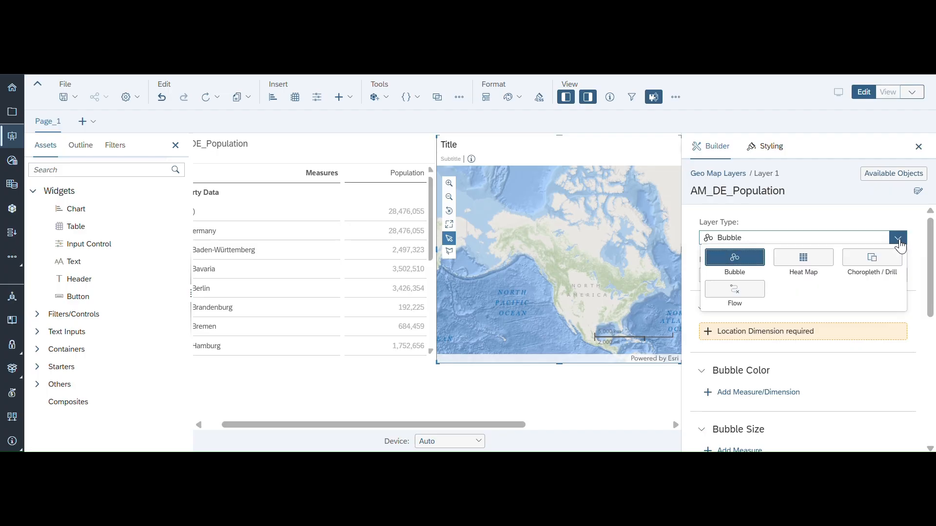
left_click(876, 263)
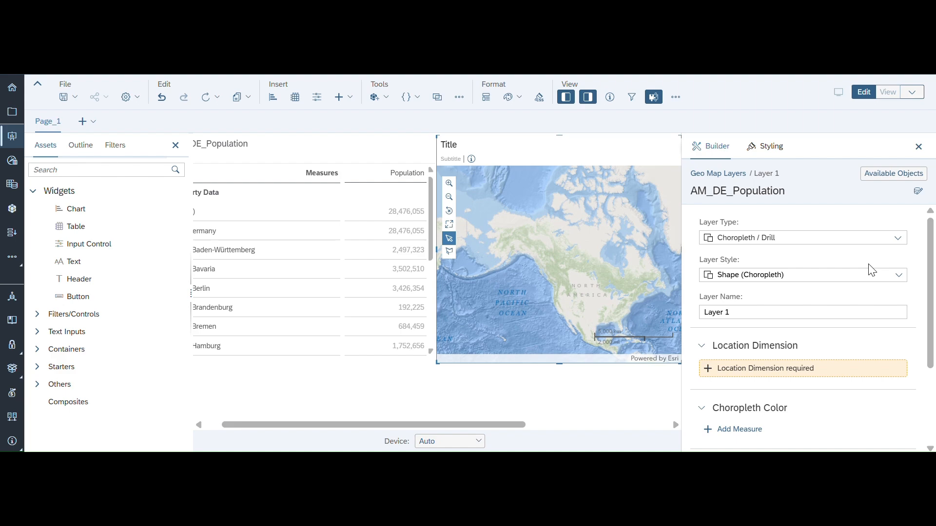
scroll(809, 328, "down", 2)
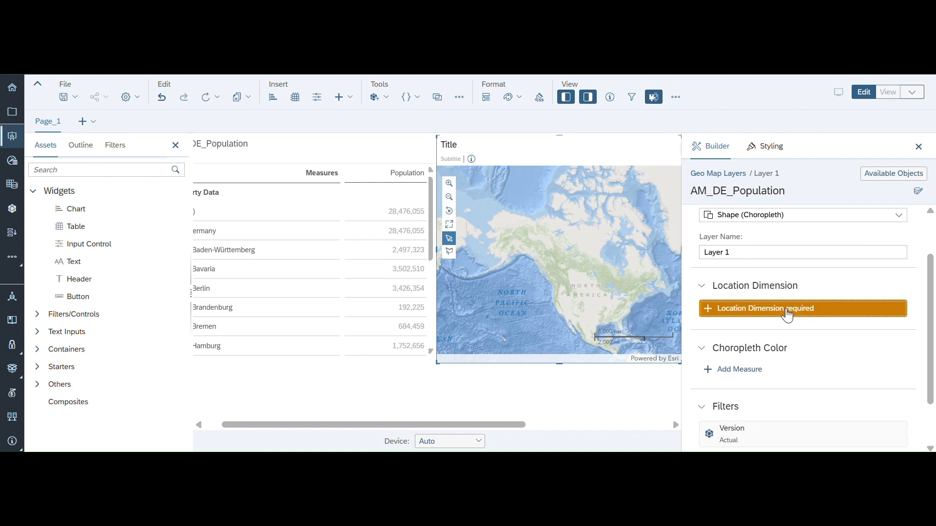
left_click(789, 312)
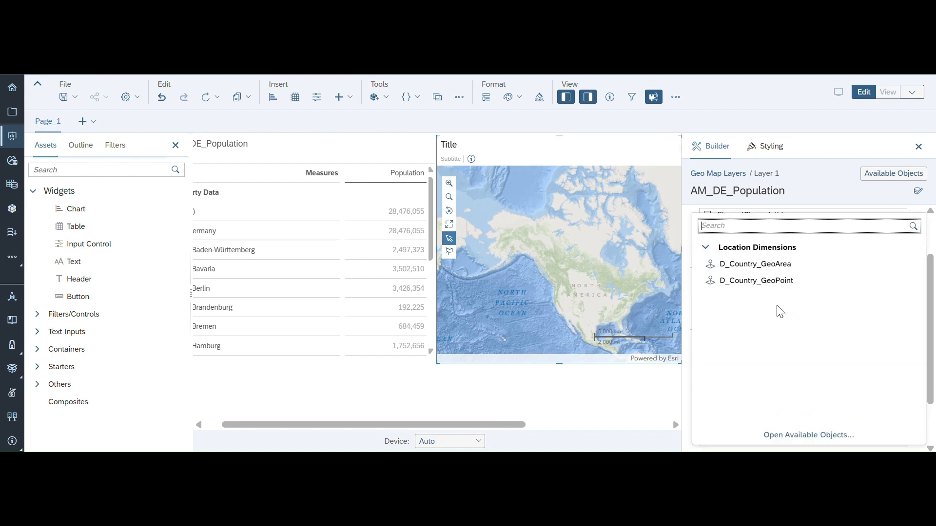
left_click(764, 268)
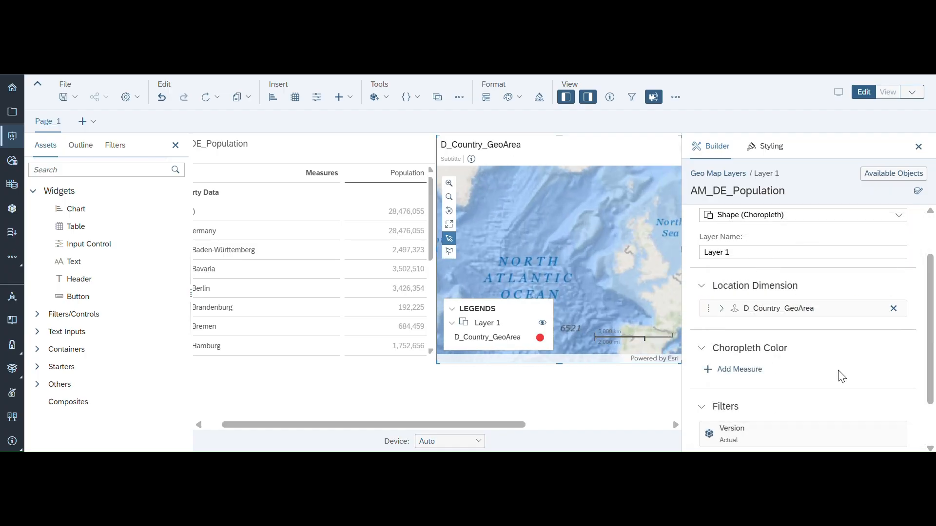
Add the Population measure as the choropleth color of Layer 1.
scroll(841, 376, "down", 1)
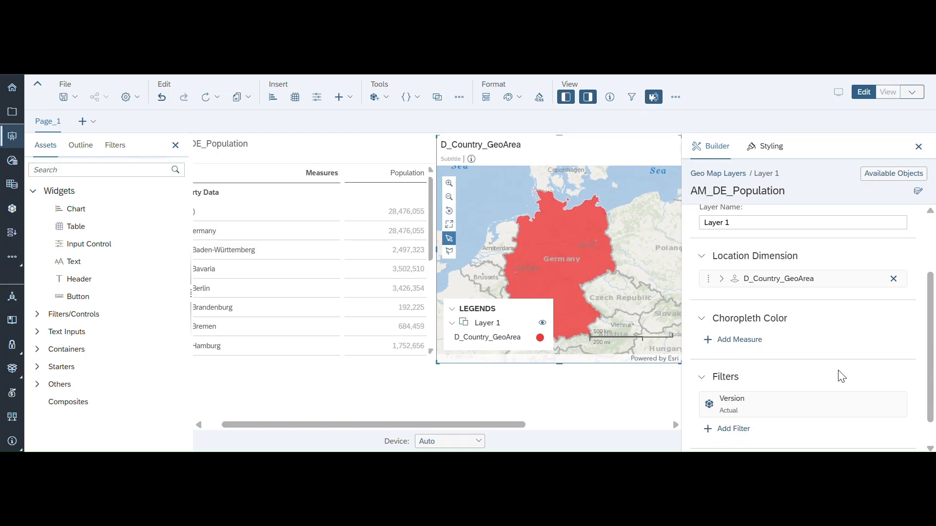
left_click(743, 336)
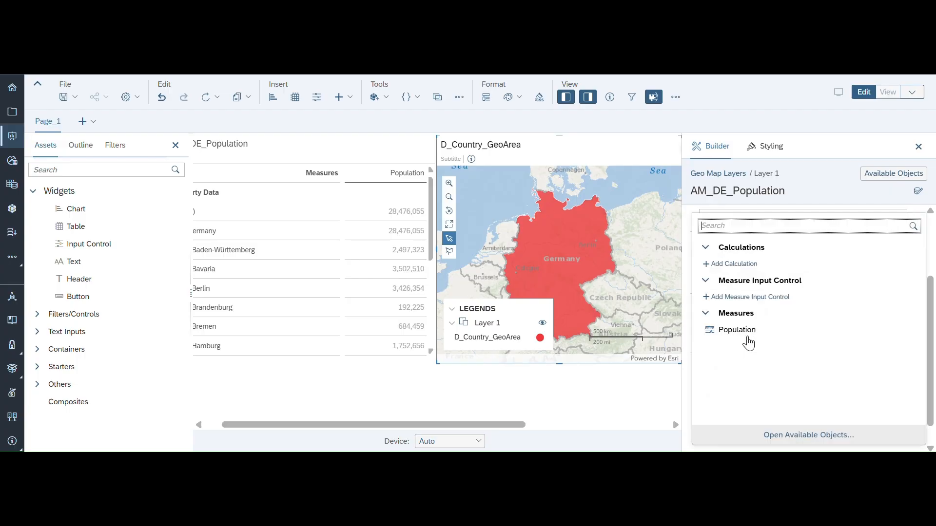
left_click(746, 336)
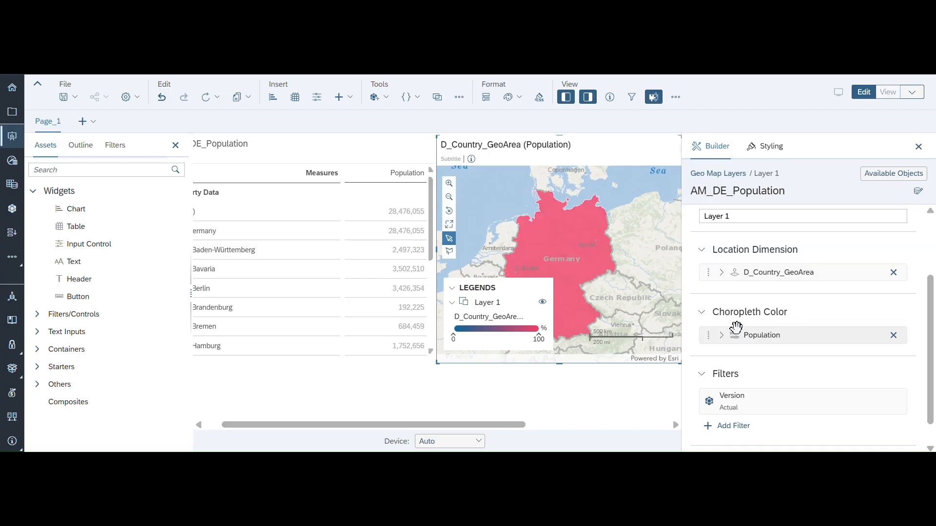
scroll(826, 361, "down", 1)
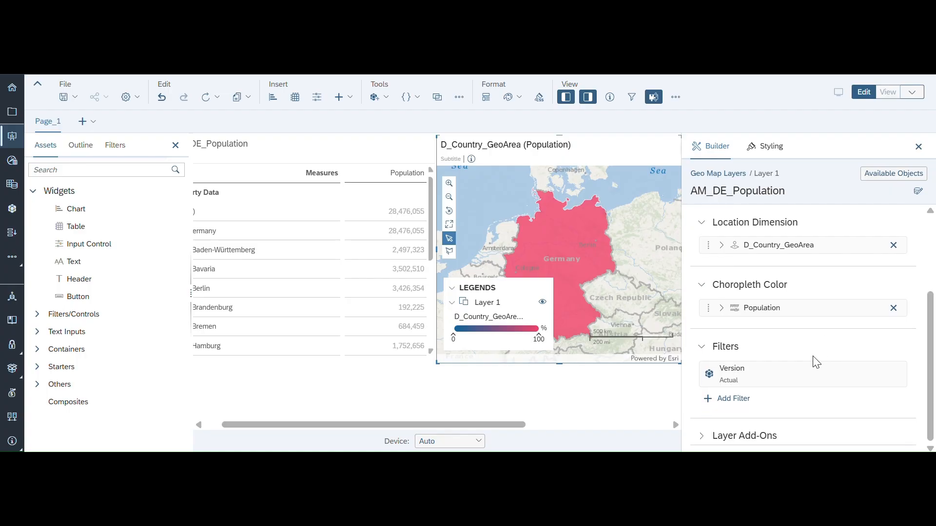
Set the Population color palette to the red-yellow-green gradient and display its range as Value.
left_click(721, 309)
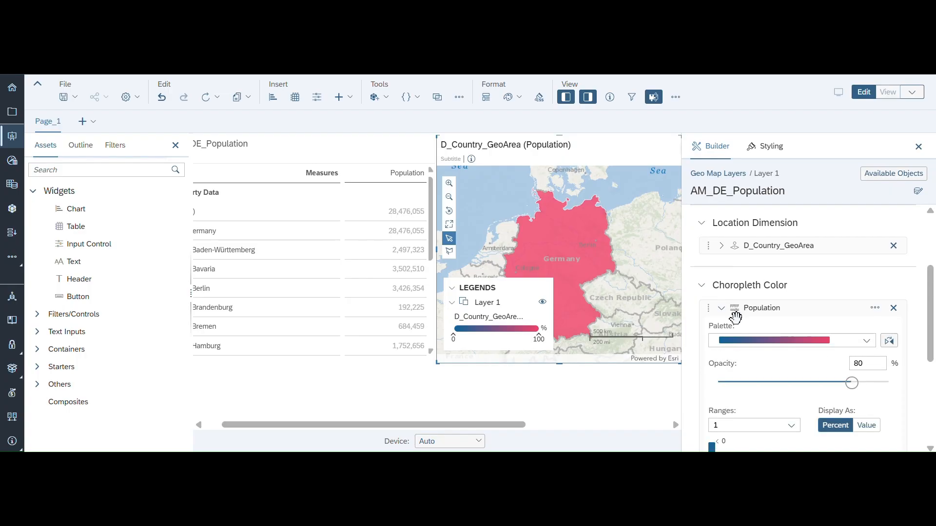
scroll(781, 360, "down", 2)
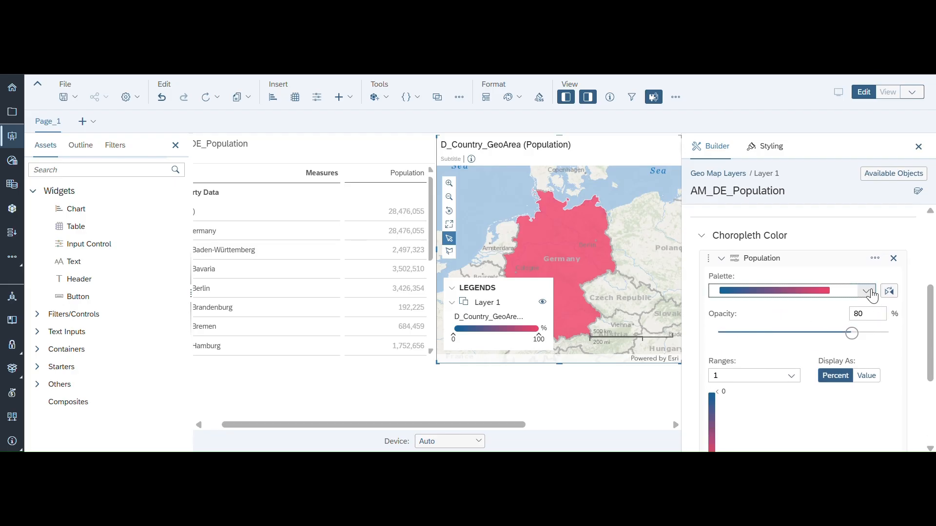
left_click(871, 293)
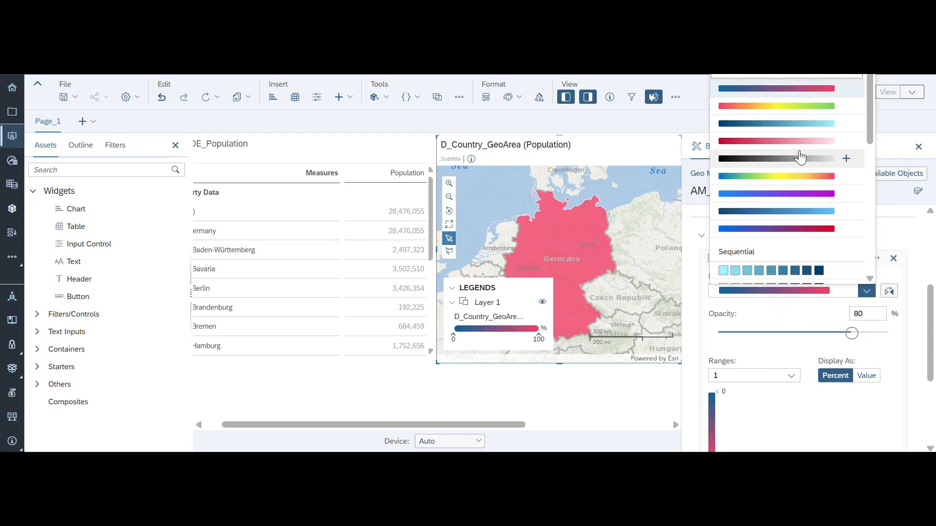
left_click(792, 119)
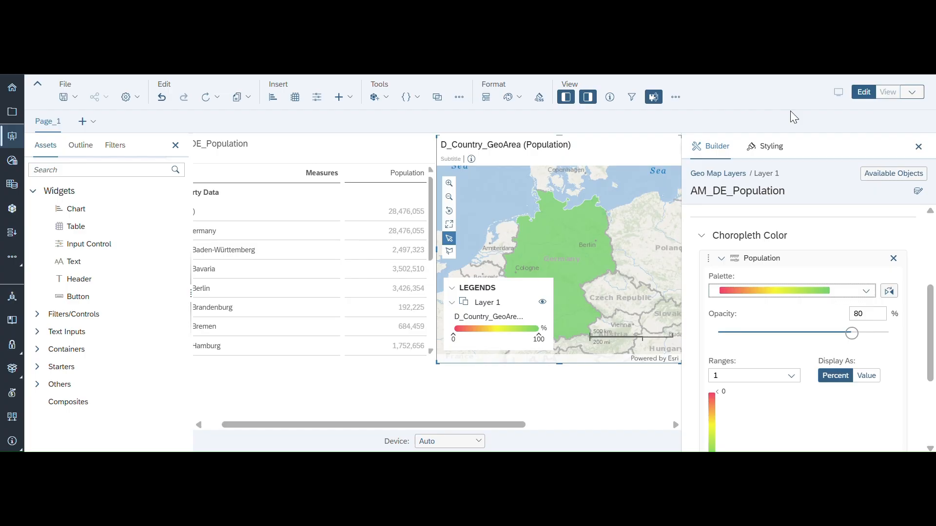
scroll(783, 375, "down", 1)
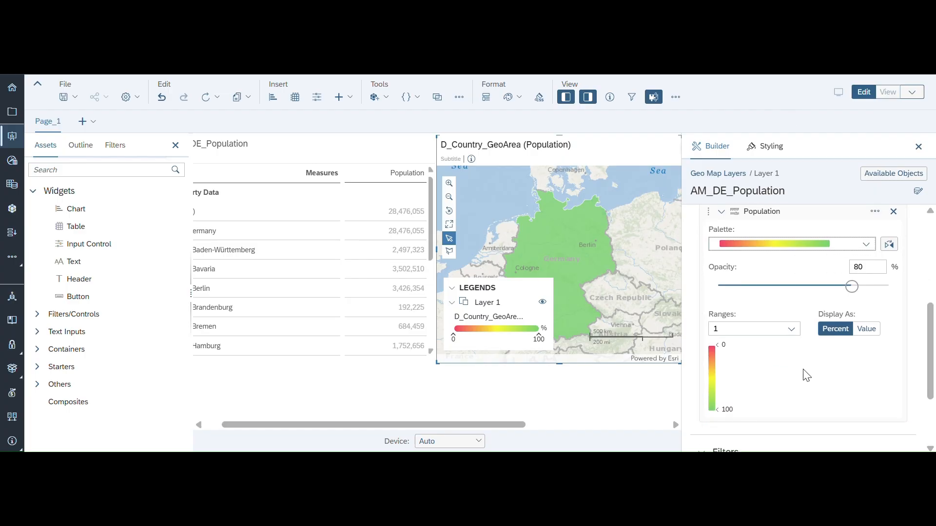
left_click(866, 331)
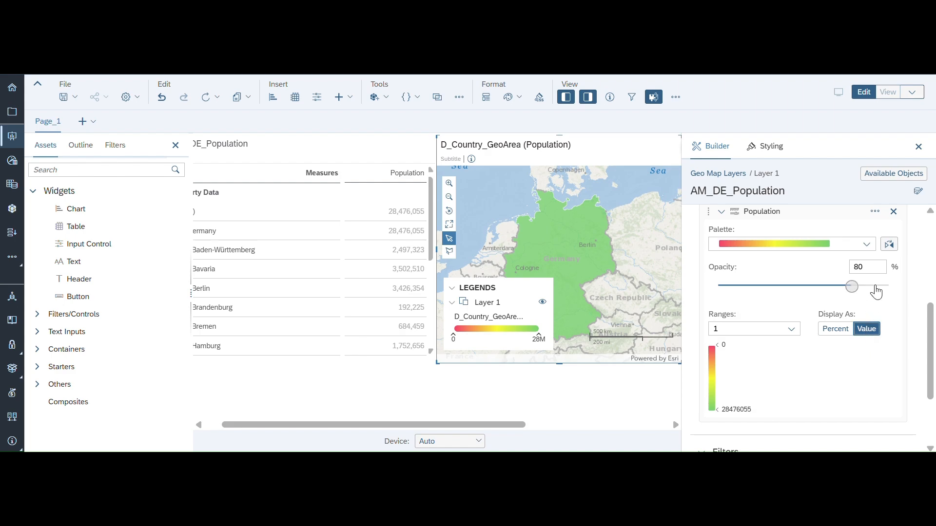
Remove the Population measure from the layer's choropleth color.
scroll(915, 266, "up", 2)
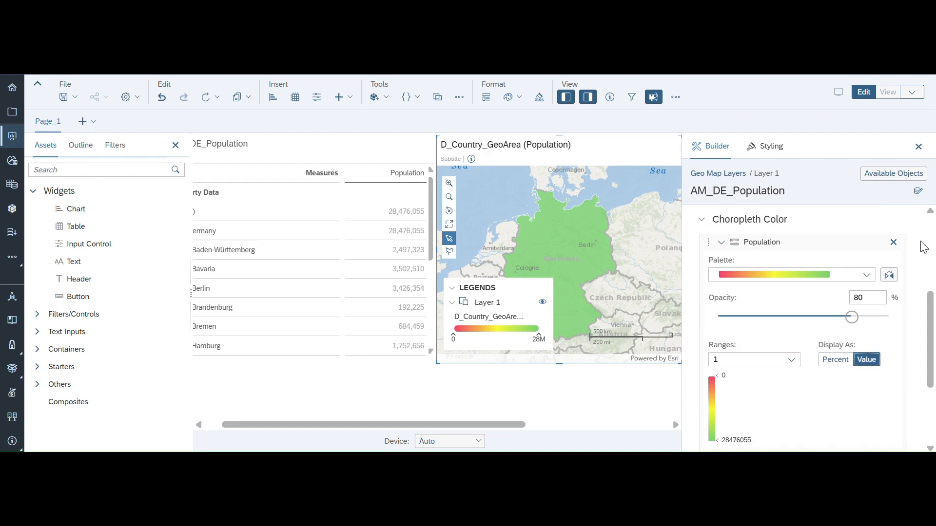
left_click(894, 281)
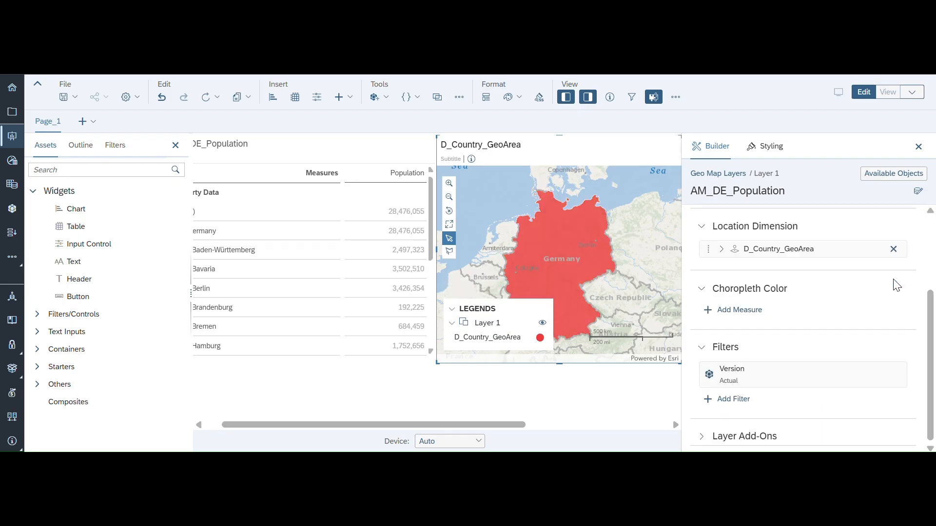
scroll(819, 329, "up", 3)
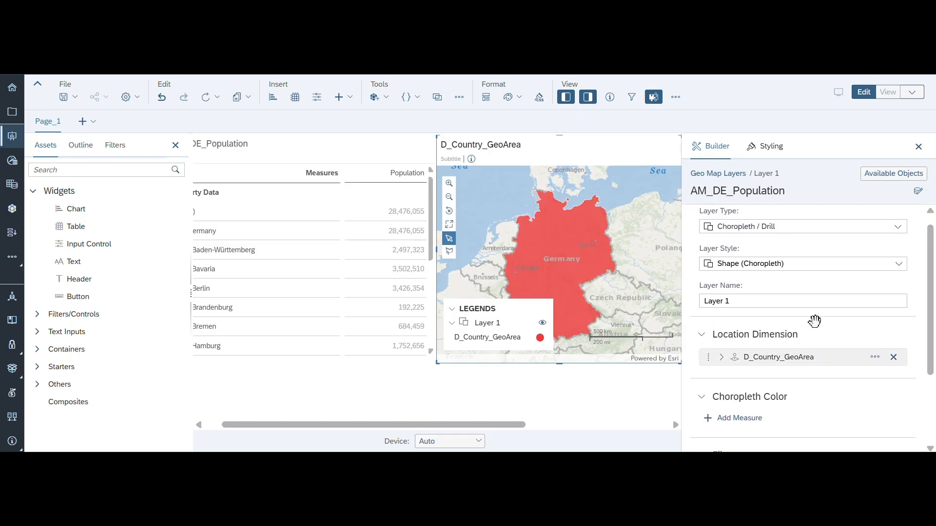
Change the color of the D_Country_GeoArea location dimension to light blue, trying teal first.
scroll(814, 321, "down", 1)
left_click(722, 300)
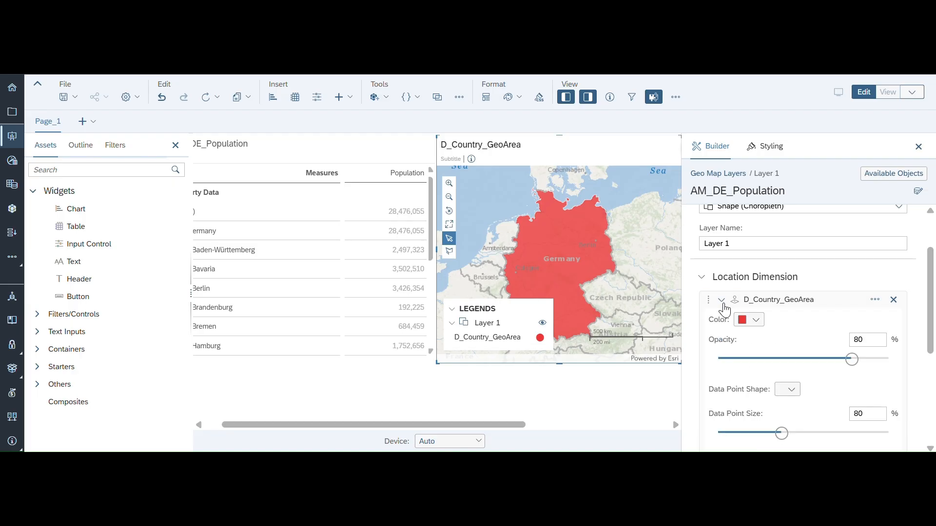
scroll(782, 319, "down", 1)
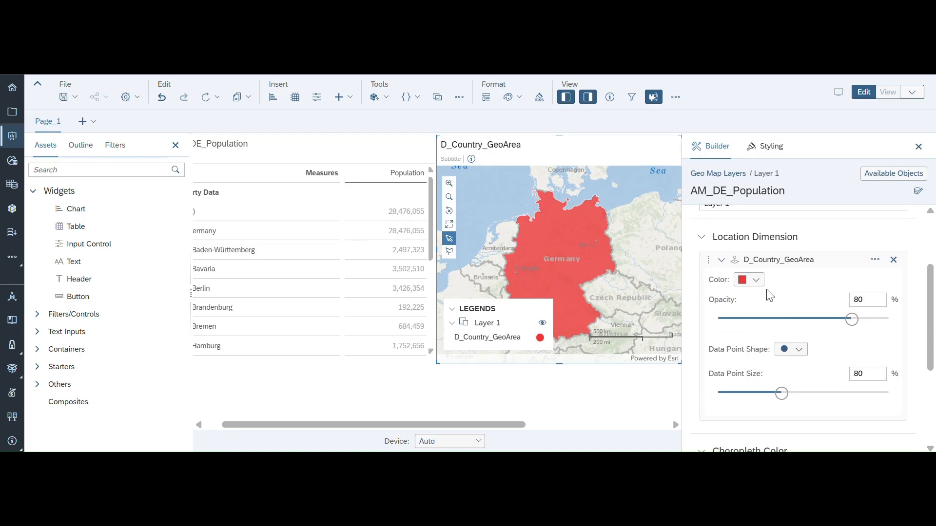
left_click(756, 281)
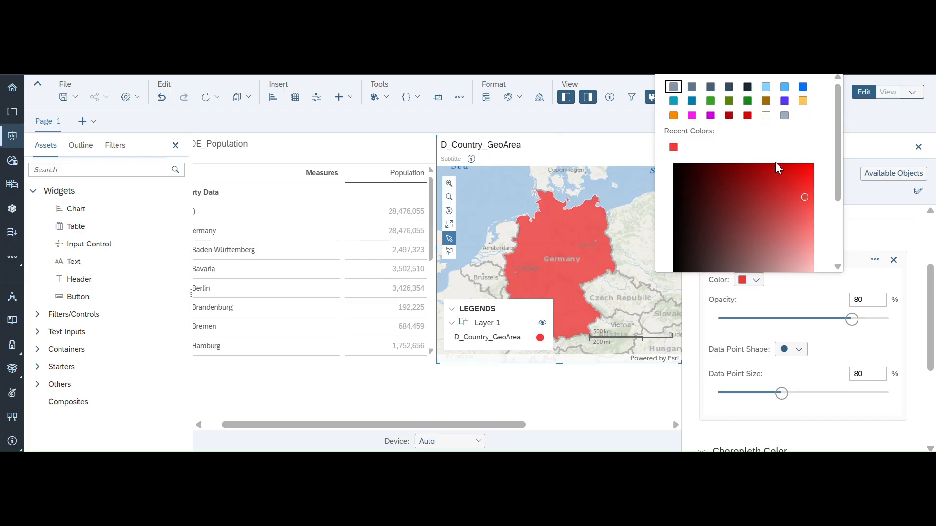
left_click(674, 101)
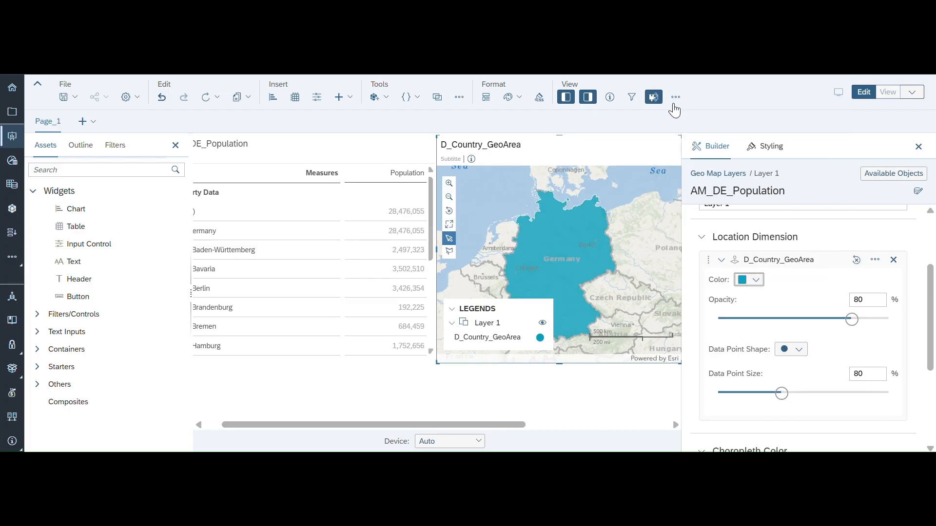
left_click(756, 279)
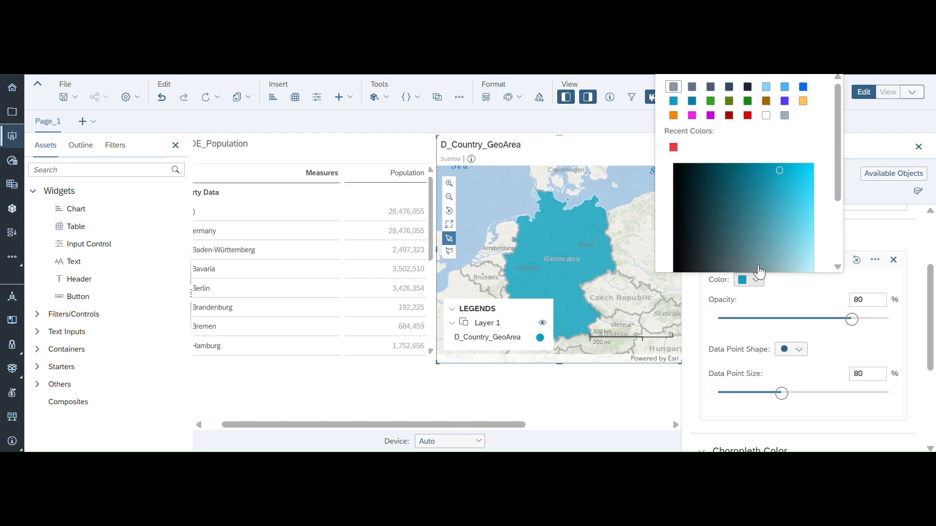
left_click(785, 88)
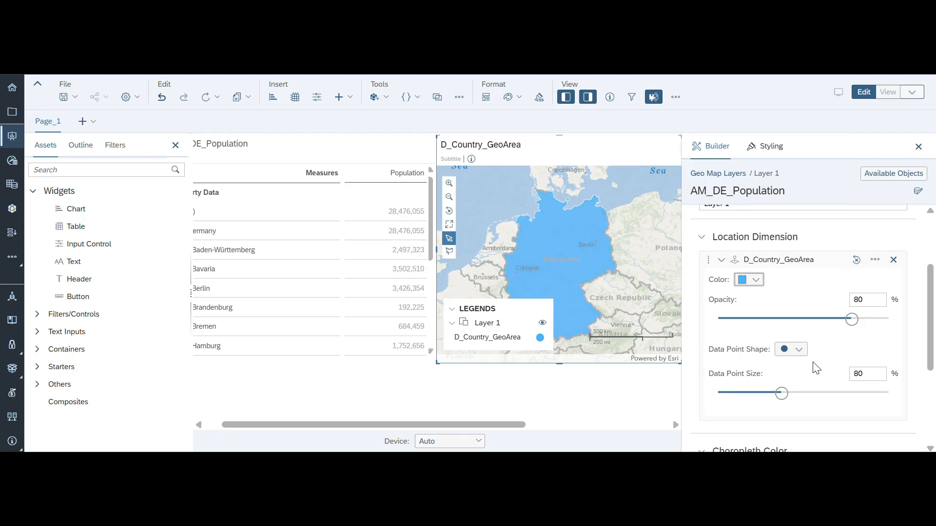
Set the location dimension's data point shape to the map marker and its data point size to 111%.
scroll(815, 368, "down", 2)
left_click(798, 297)
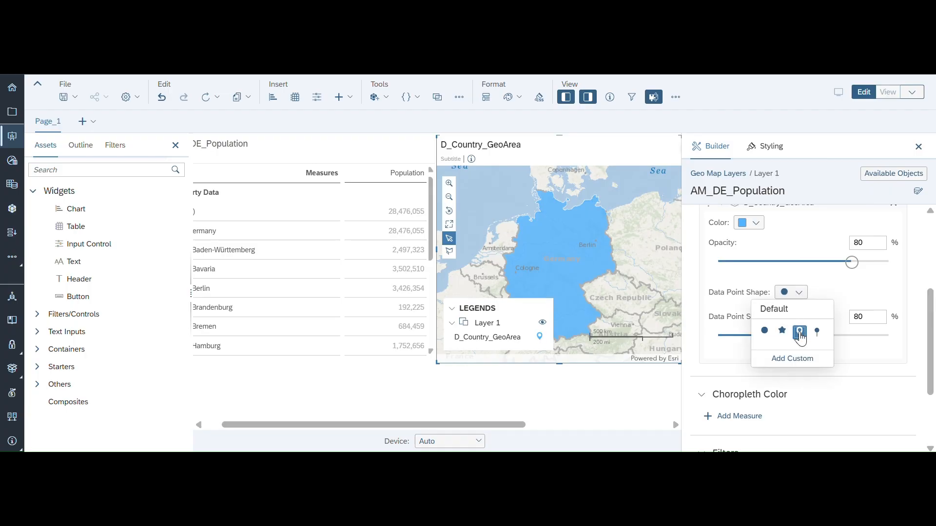
left_click(800, 332)
left_click_drag(804, 338, 810, 337)
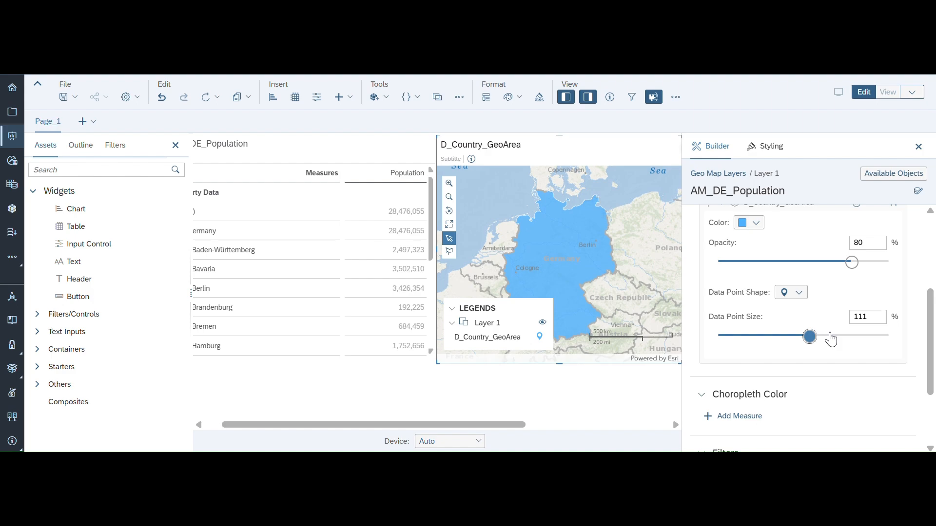
Drill down on Germany in the geo map to the level of its federal states.
mouse_move(587, 244)
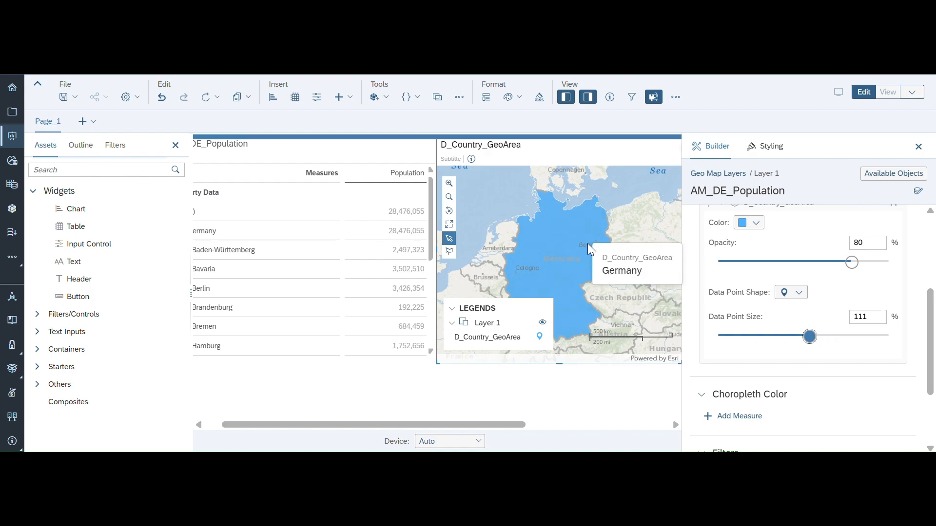
right_click(563, 253)
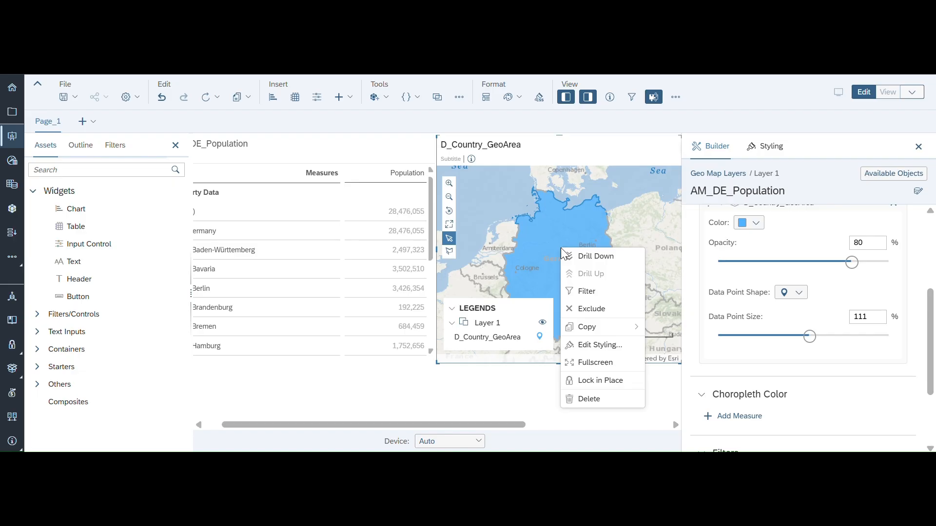
left_click(582, 256)
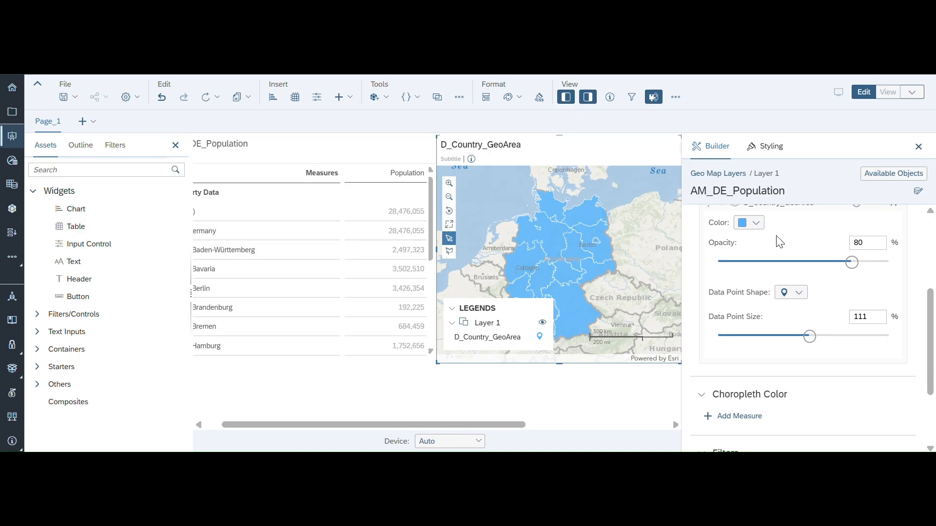
Change the color of the D_Country_GeoArea location dimension to gray.
scroll(774, 237, "up", 2)
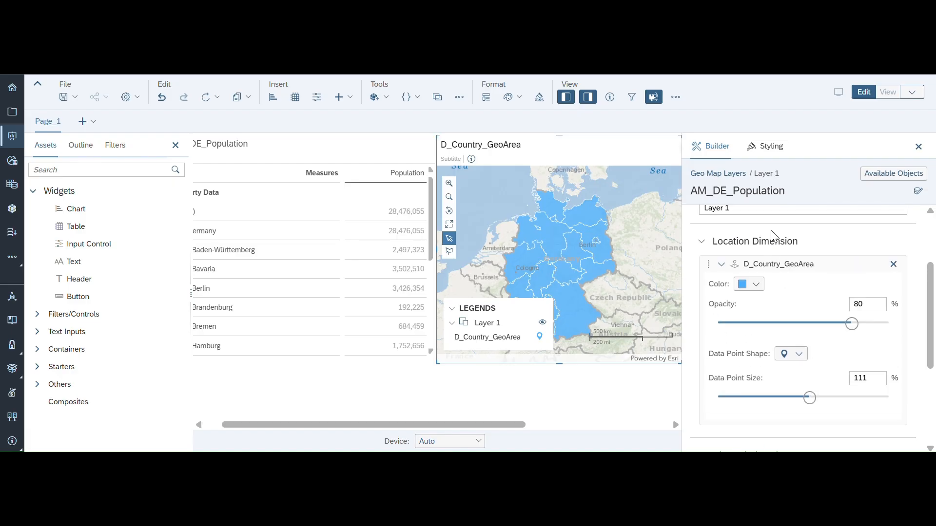
left_click(763, 287)
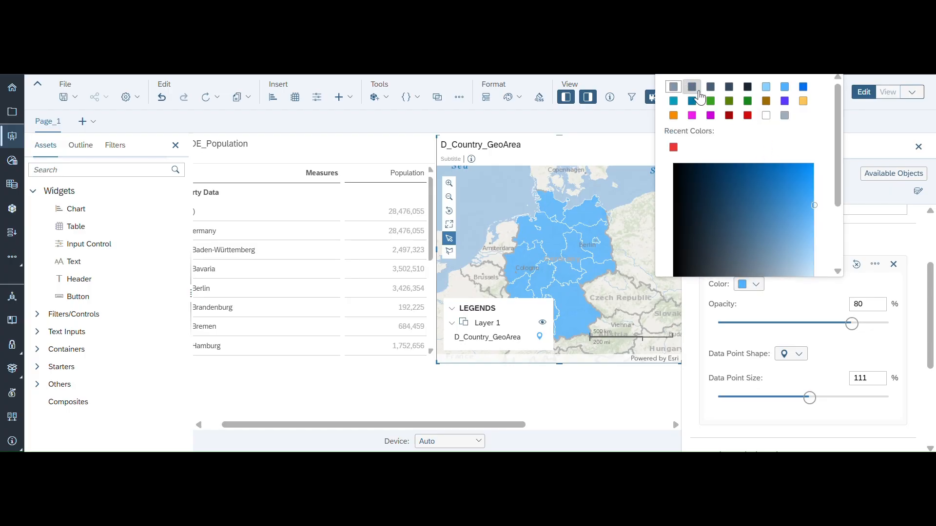
left_click(785, 116)
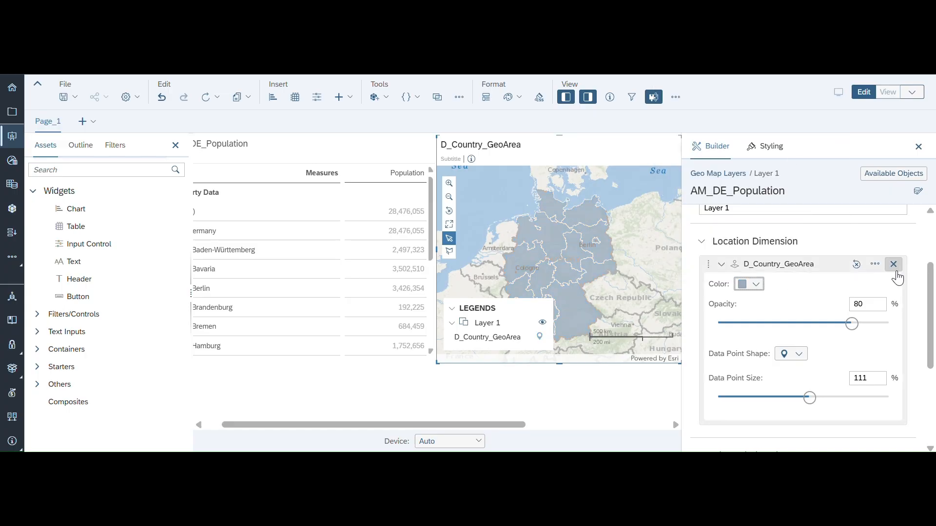
Add the Population measure as the choropleth color of Layer 1.
left_click(705, 247)
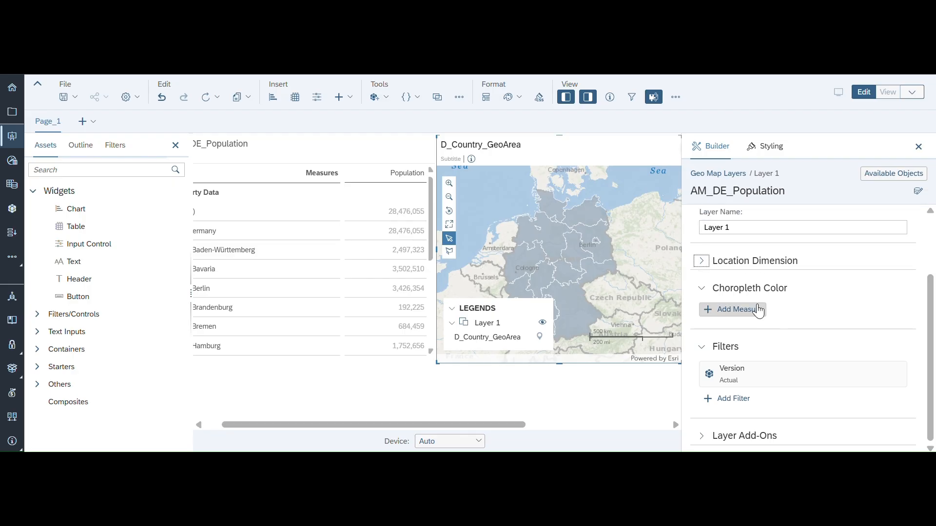
left_click(748, 310)
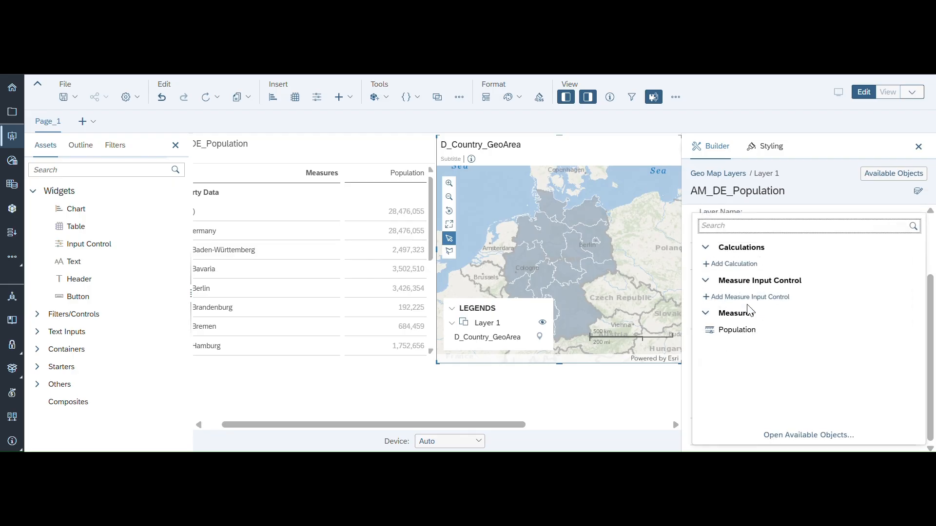
left_click(730, 335)
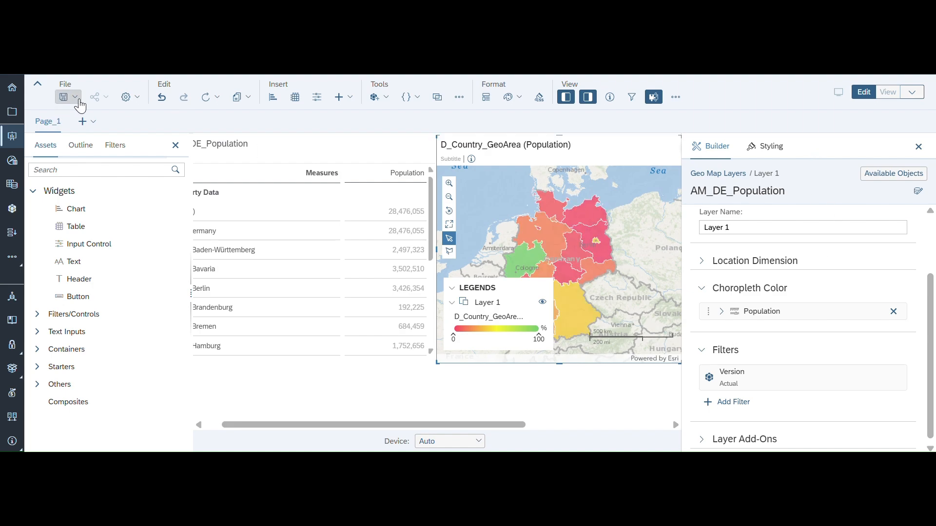
Save the story in the Stories folder under the name DE_Population.
left_click(62, 97)
left_click(68, 117)
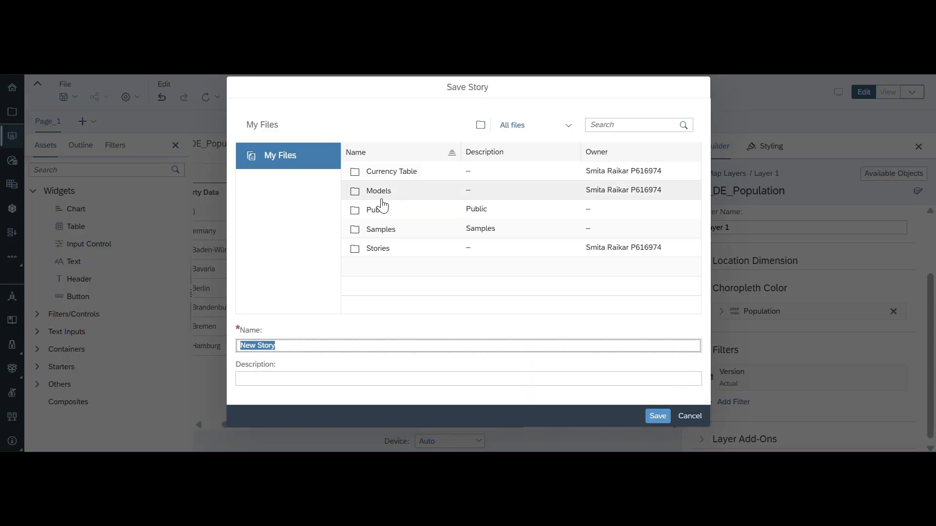
left_click(378, 250)
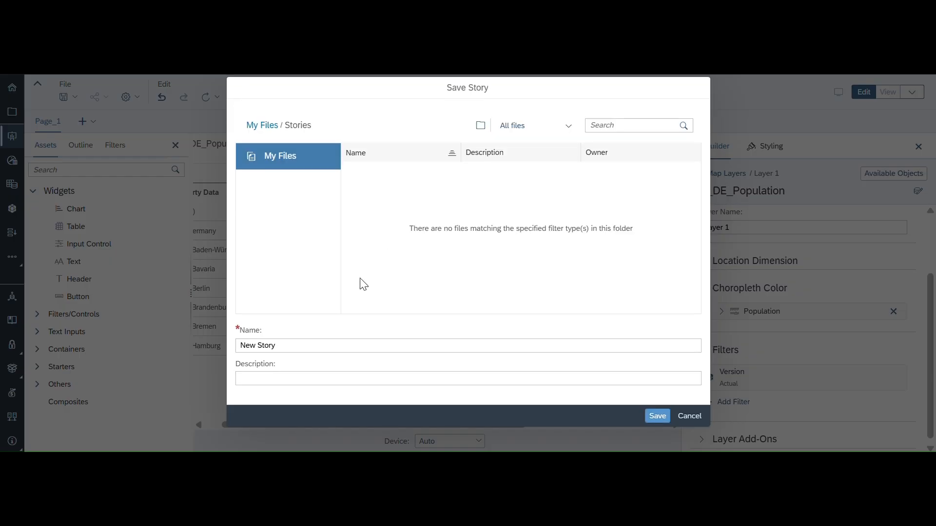
left_click(282, 345)
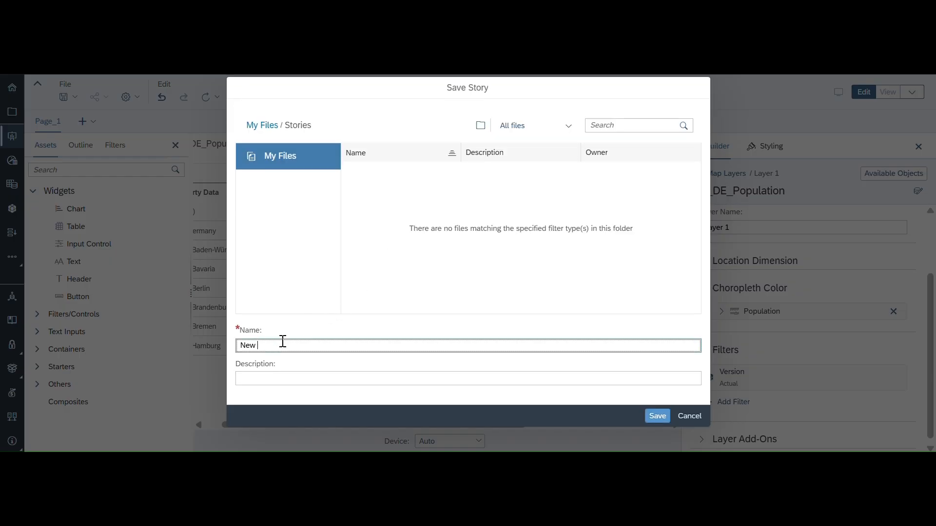
key("BackSpace")
type("DE_Population")
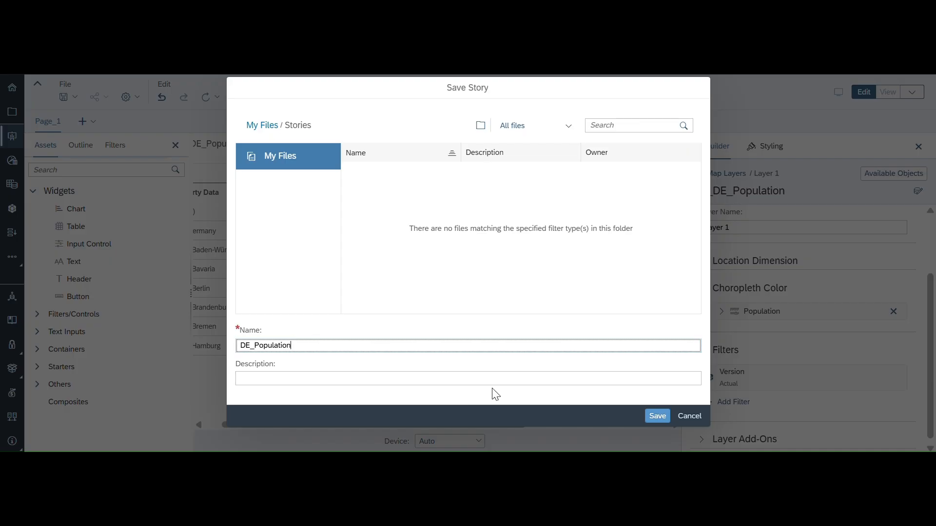
left_click(656, 420)
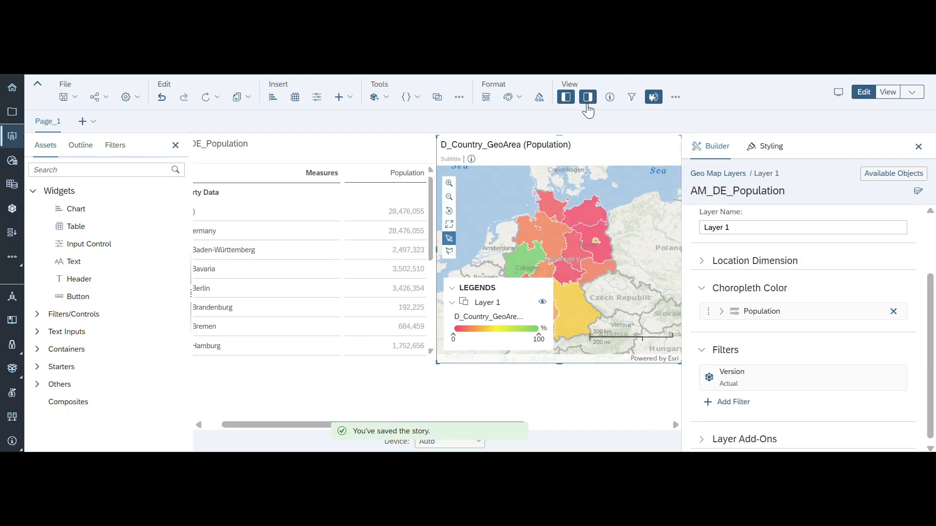
Hide the Builder, enlarge the geo map and the table to fill the page side by side, and save the story.
left_click(587, 97)
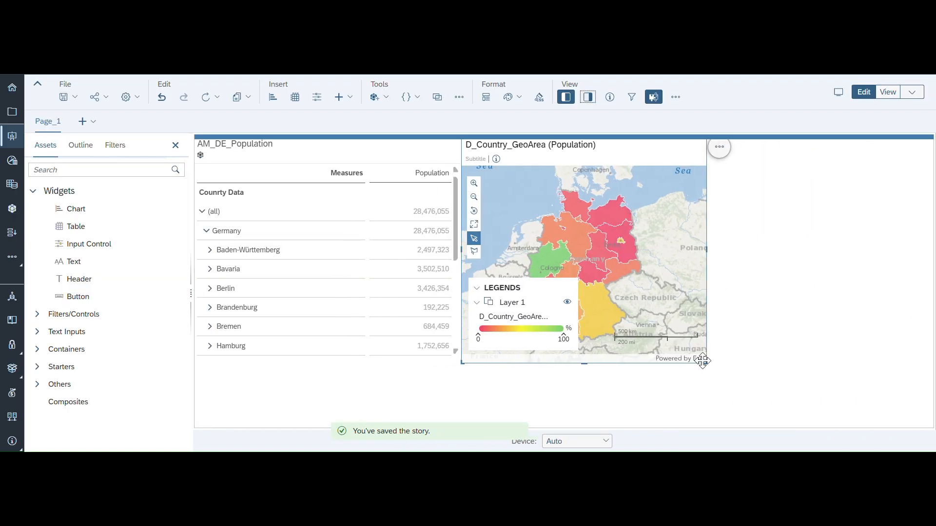
left_click_drag(704, 362, 919, 425)
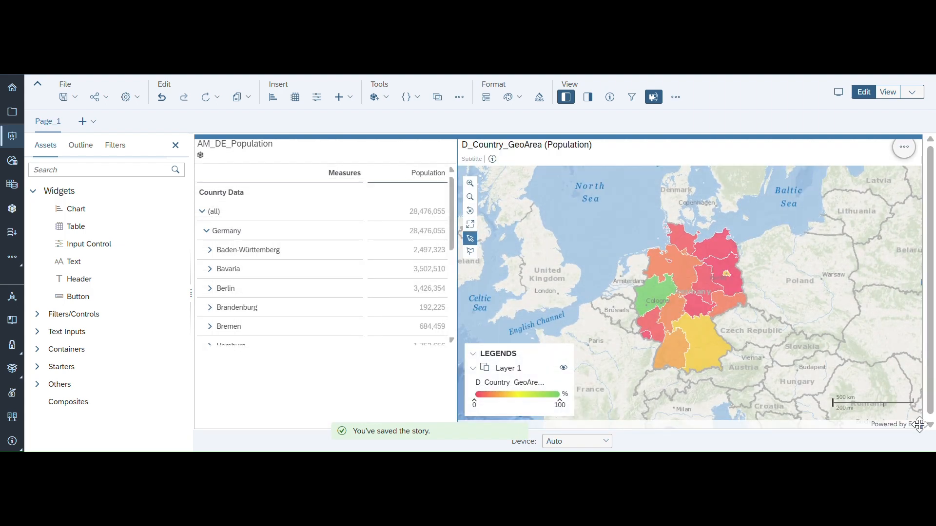
left_click(327, 281)
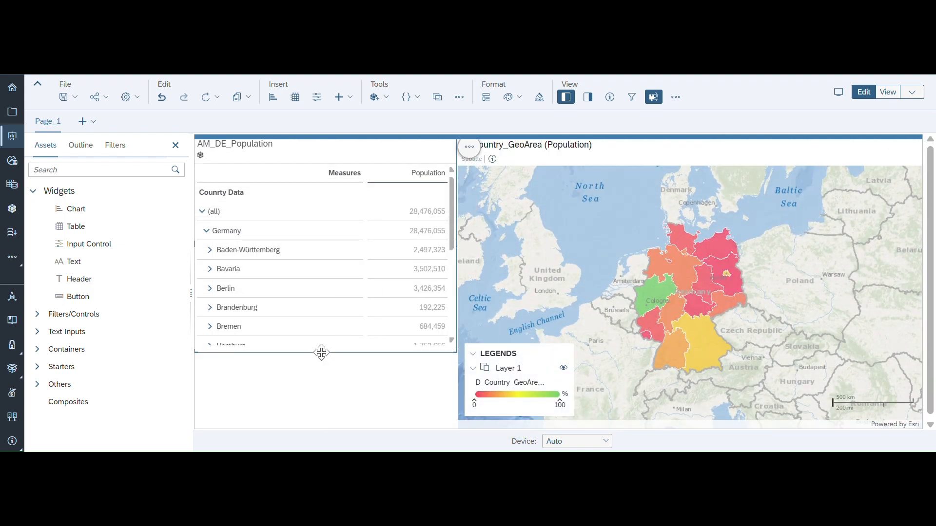
left_click_drag(326, 352, 329, 426)
left_click(73, 100)
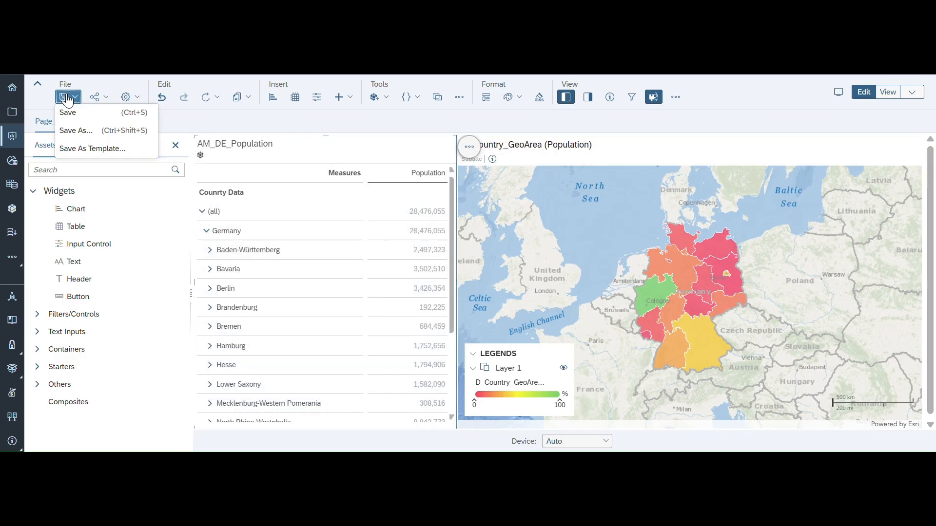
left_click(68, 112)
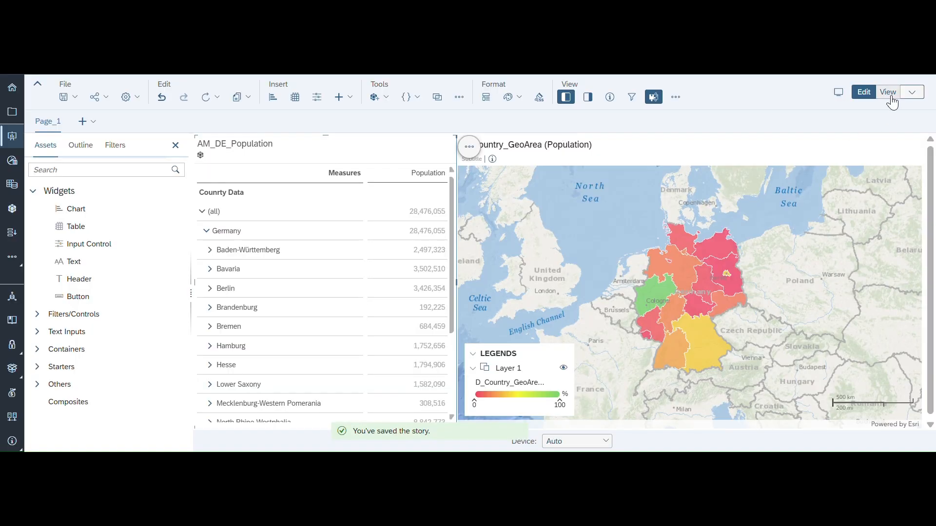
Open the story in view mode and drill down on Bavaria in the geo map to its cities.
left_click(890, 94)
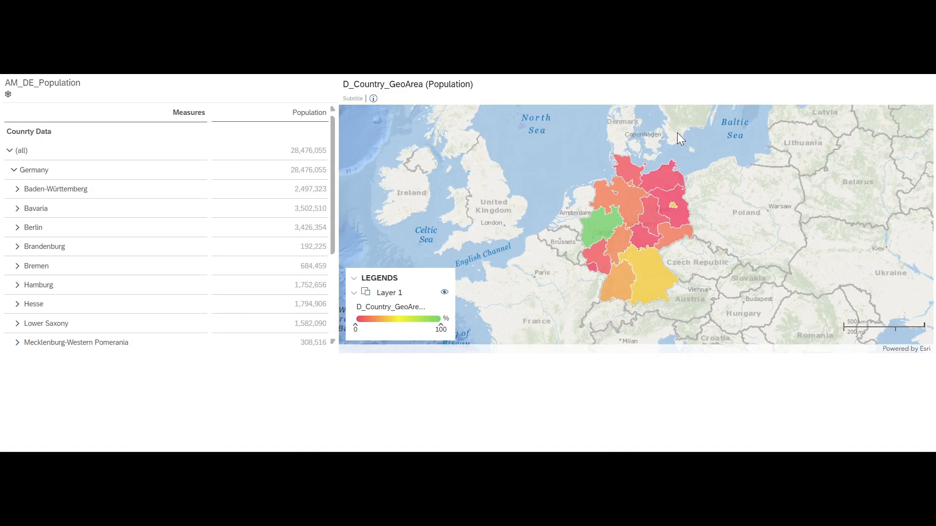
mouse_move(653, 290)
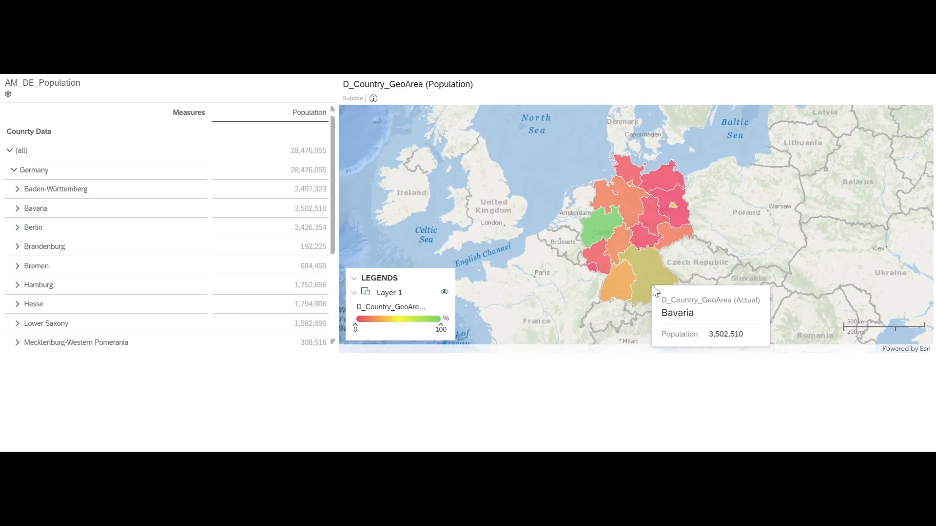
left_click(649, 274)
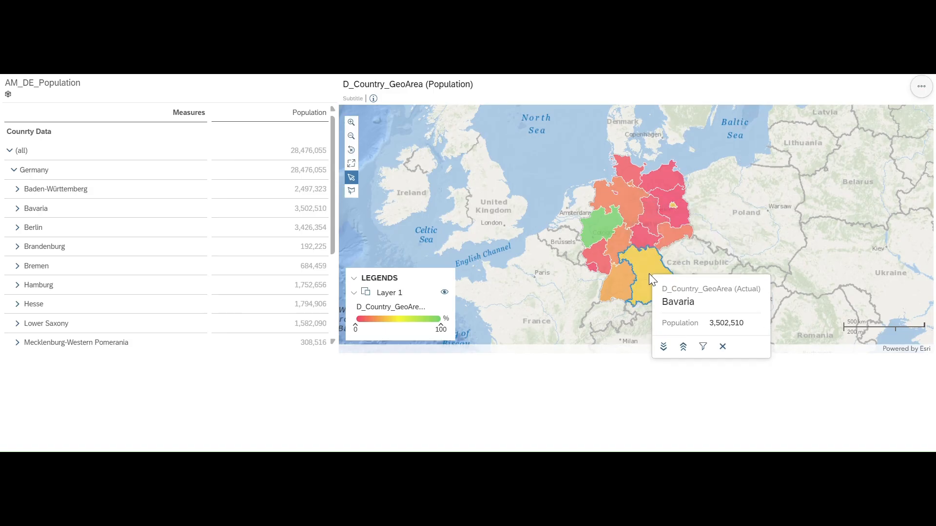
scroll(648, 273, "up", 1)
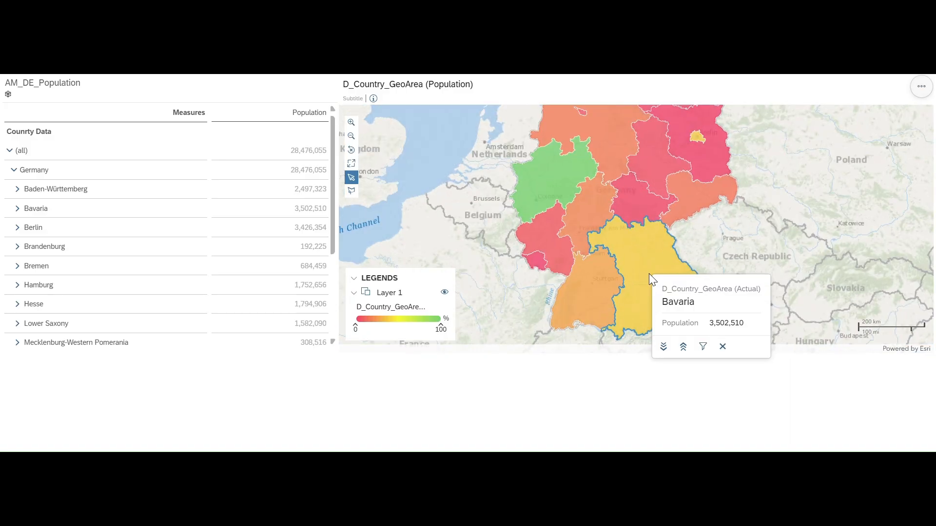
left_click(663, 348)
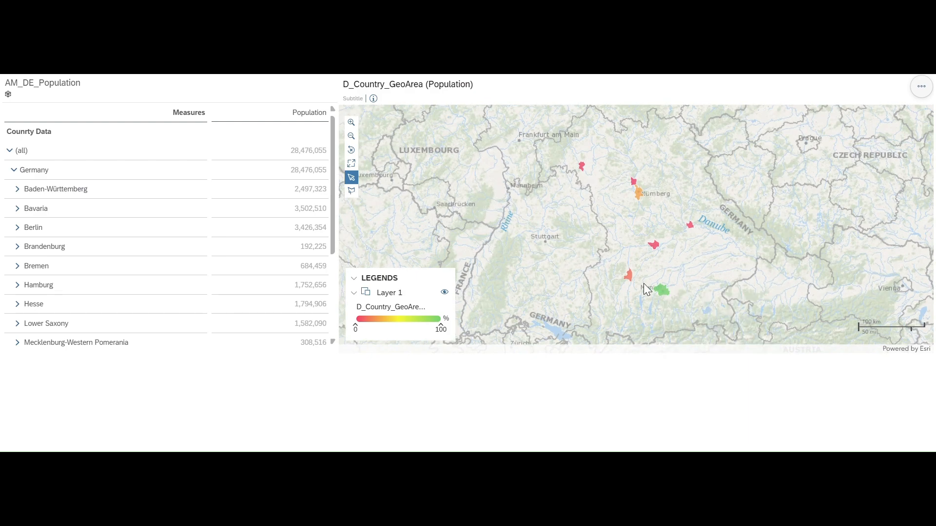
Inspect the population of individual Bavarian cities on the geo map, then drill up from Ingolstadt to the federal states.
mouse_move(630, 276)
mouse_move(690, 227)
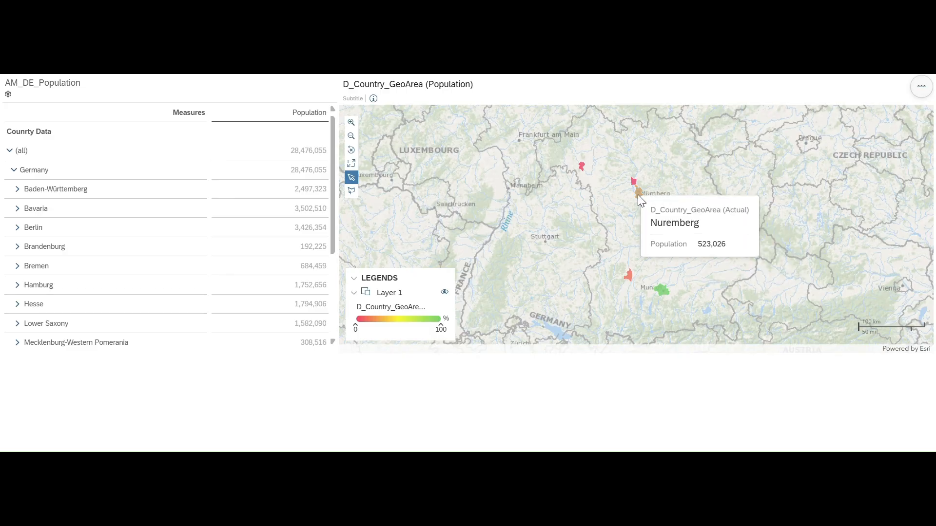
mouse_move(581, 170)
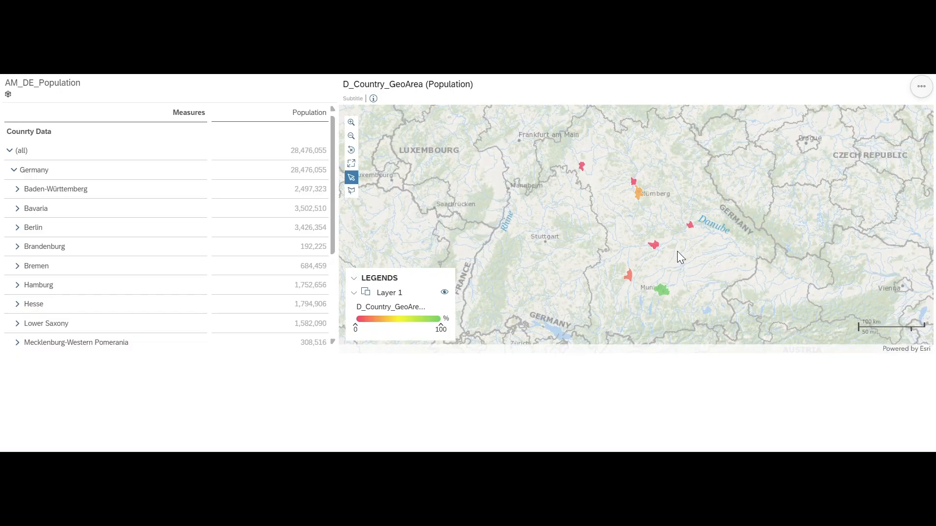
mouse_move(658, 252)
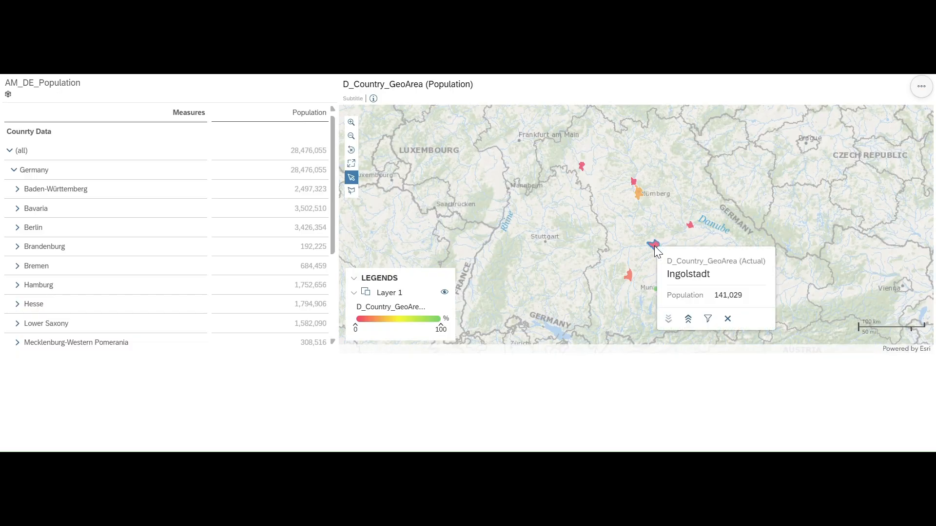
left_click(689, 319)
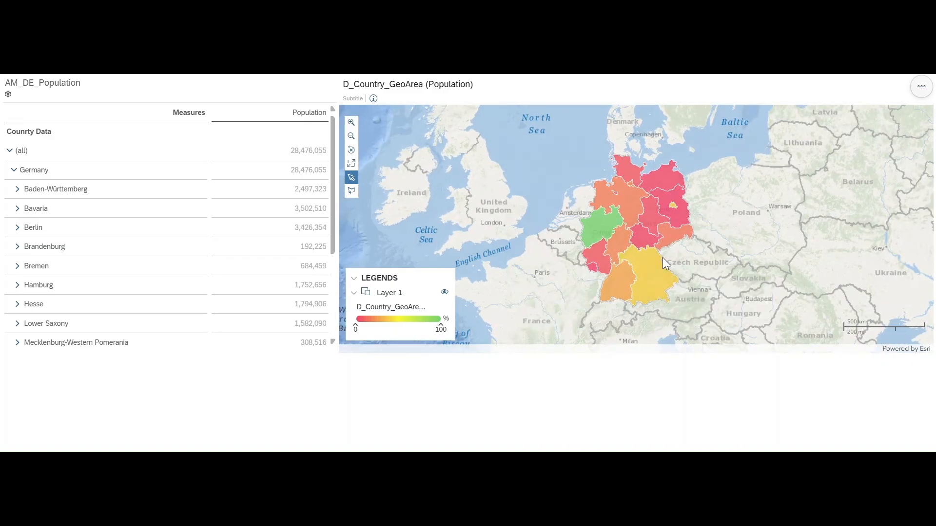
Examine the population details of North Rhine-Westphalia and other federal states on the geo map.
mouse_move(638, 237)
mouse_move(595, 225)
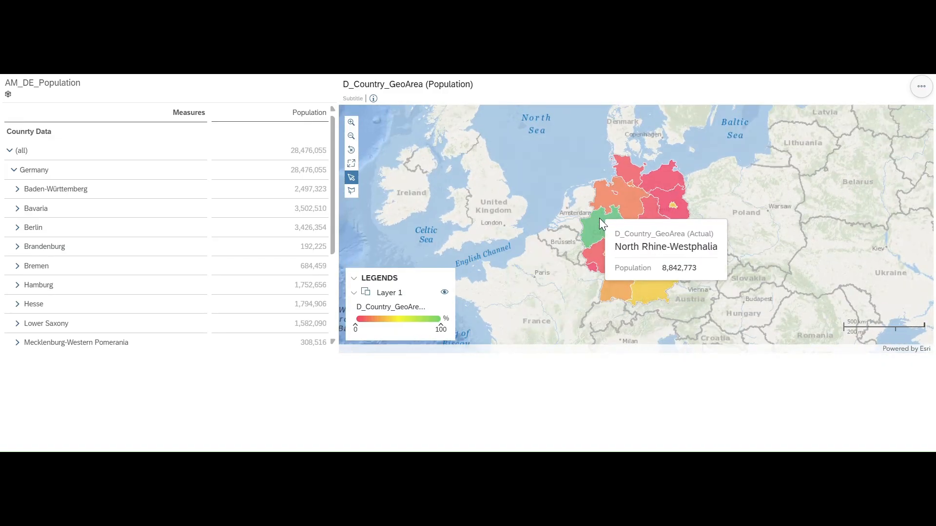
left_click(593, 224)
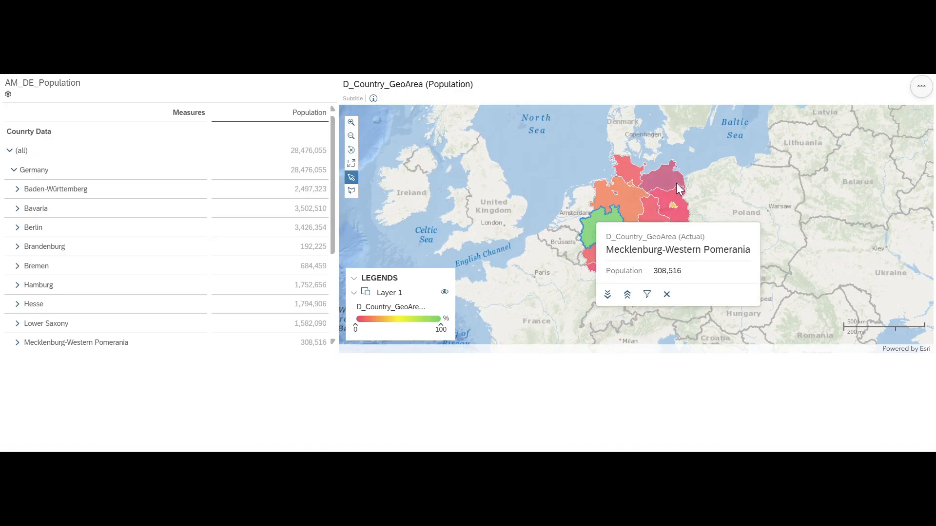
left_click(743, 141)
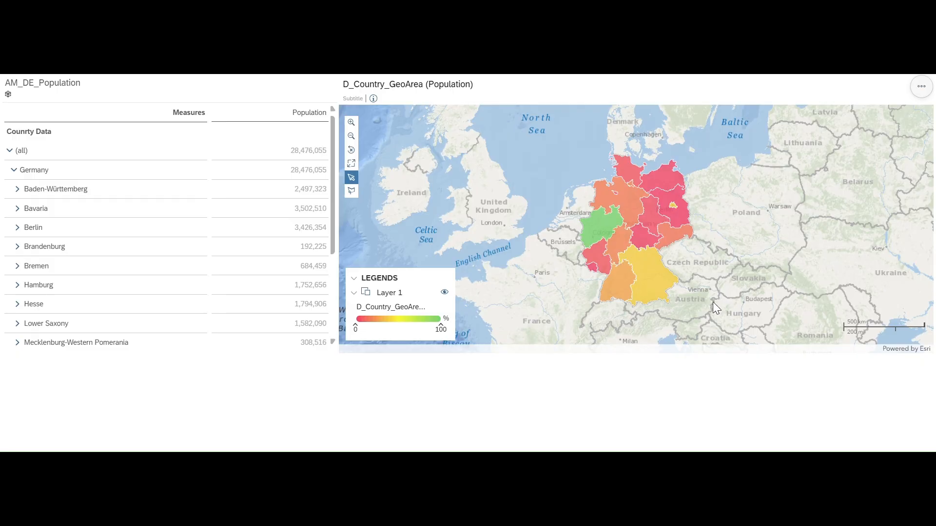
mouse_move(591, 231)
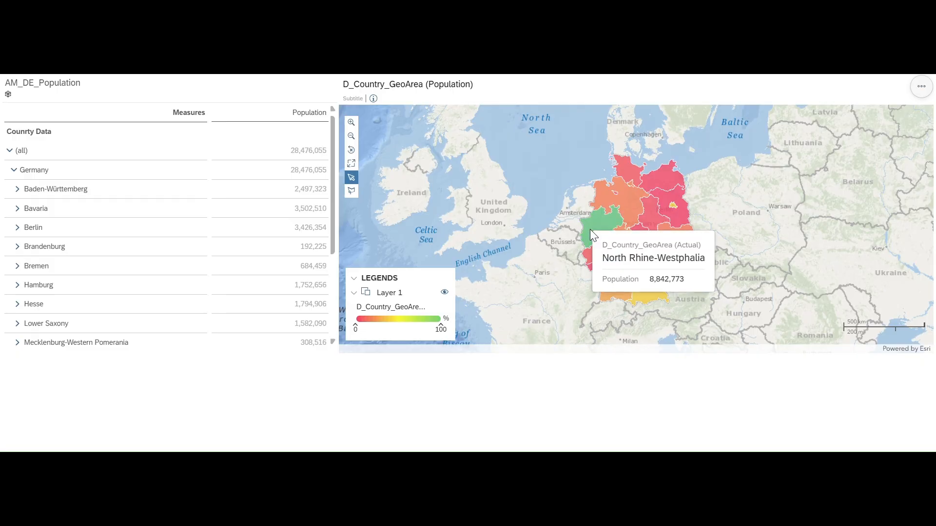